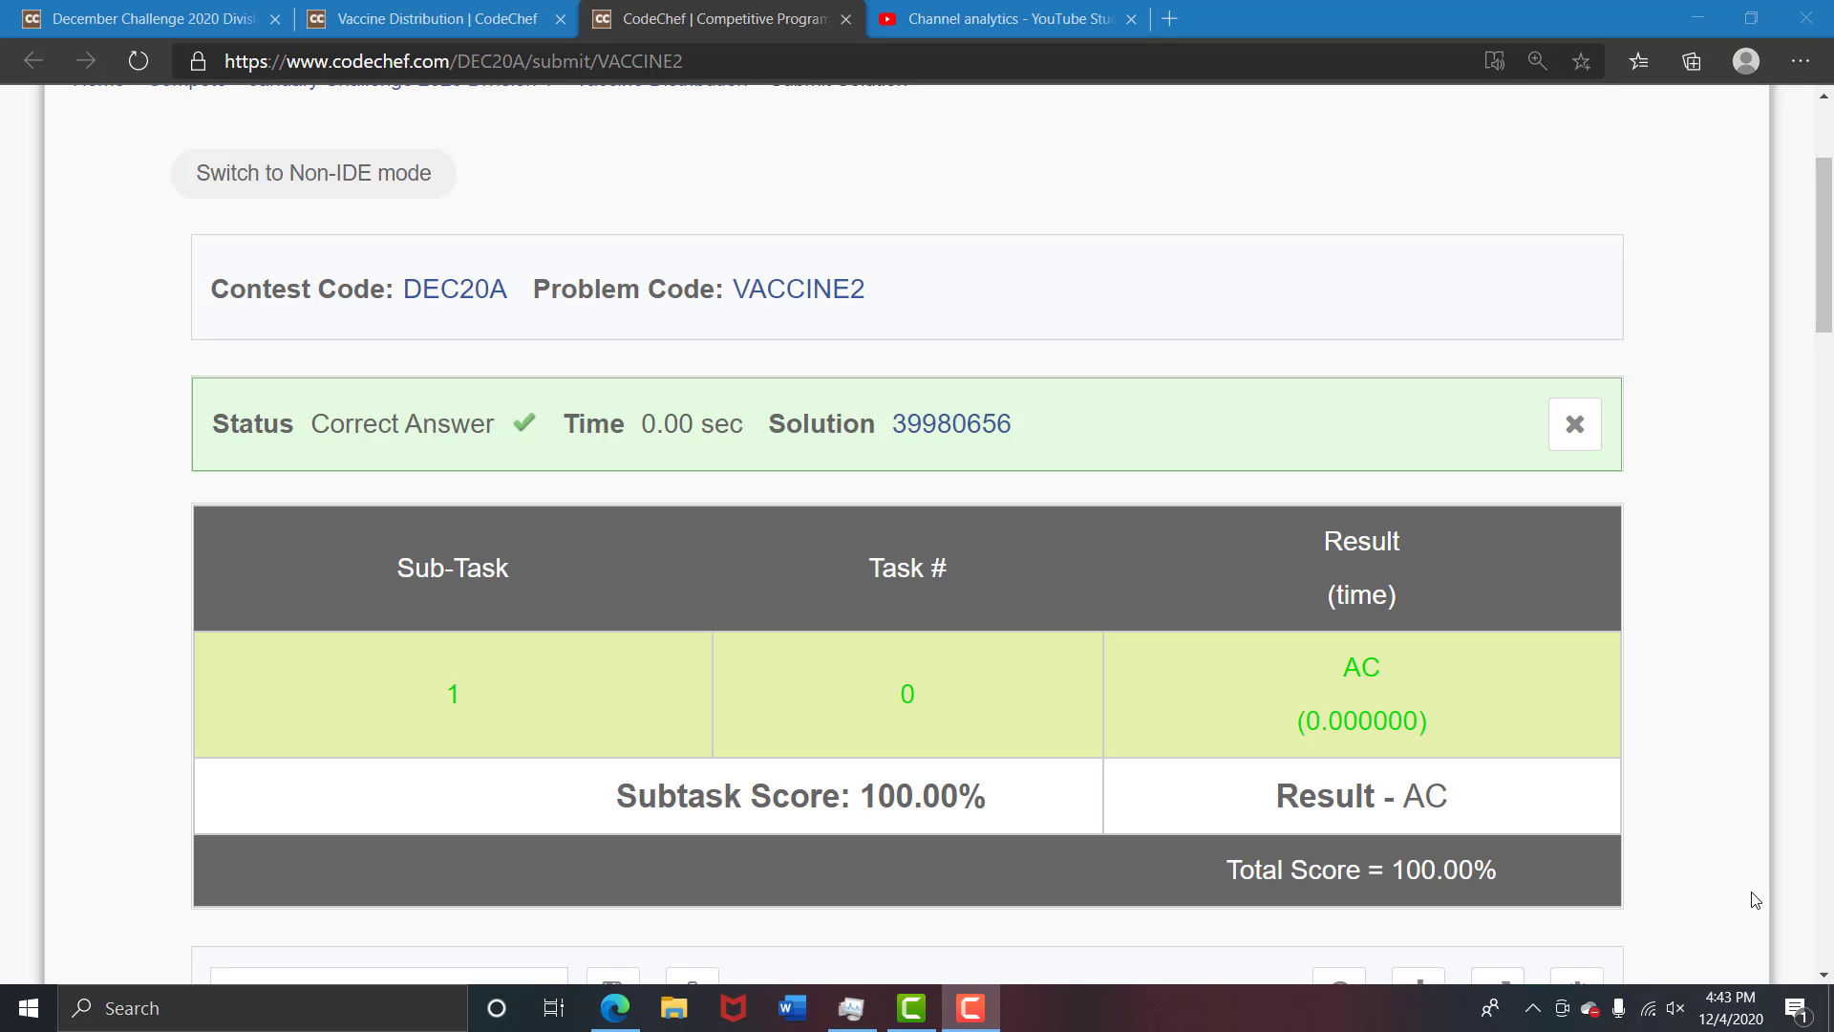
Switch from the submission result to the Vaccine Distribution (VACCINE2) problem tab
key(ctrl+shift+Tab)
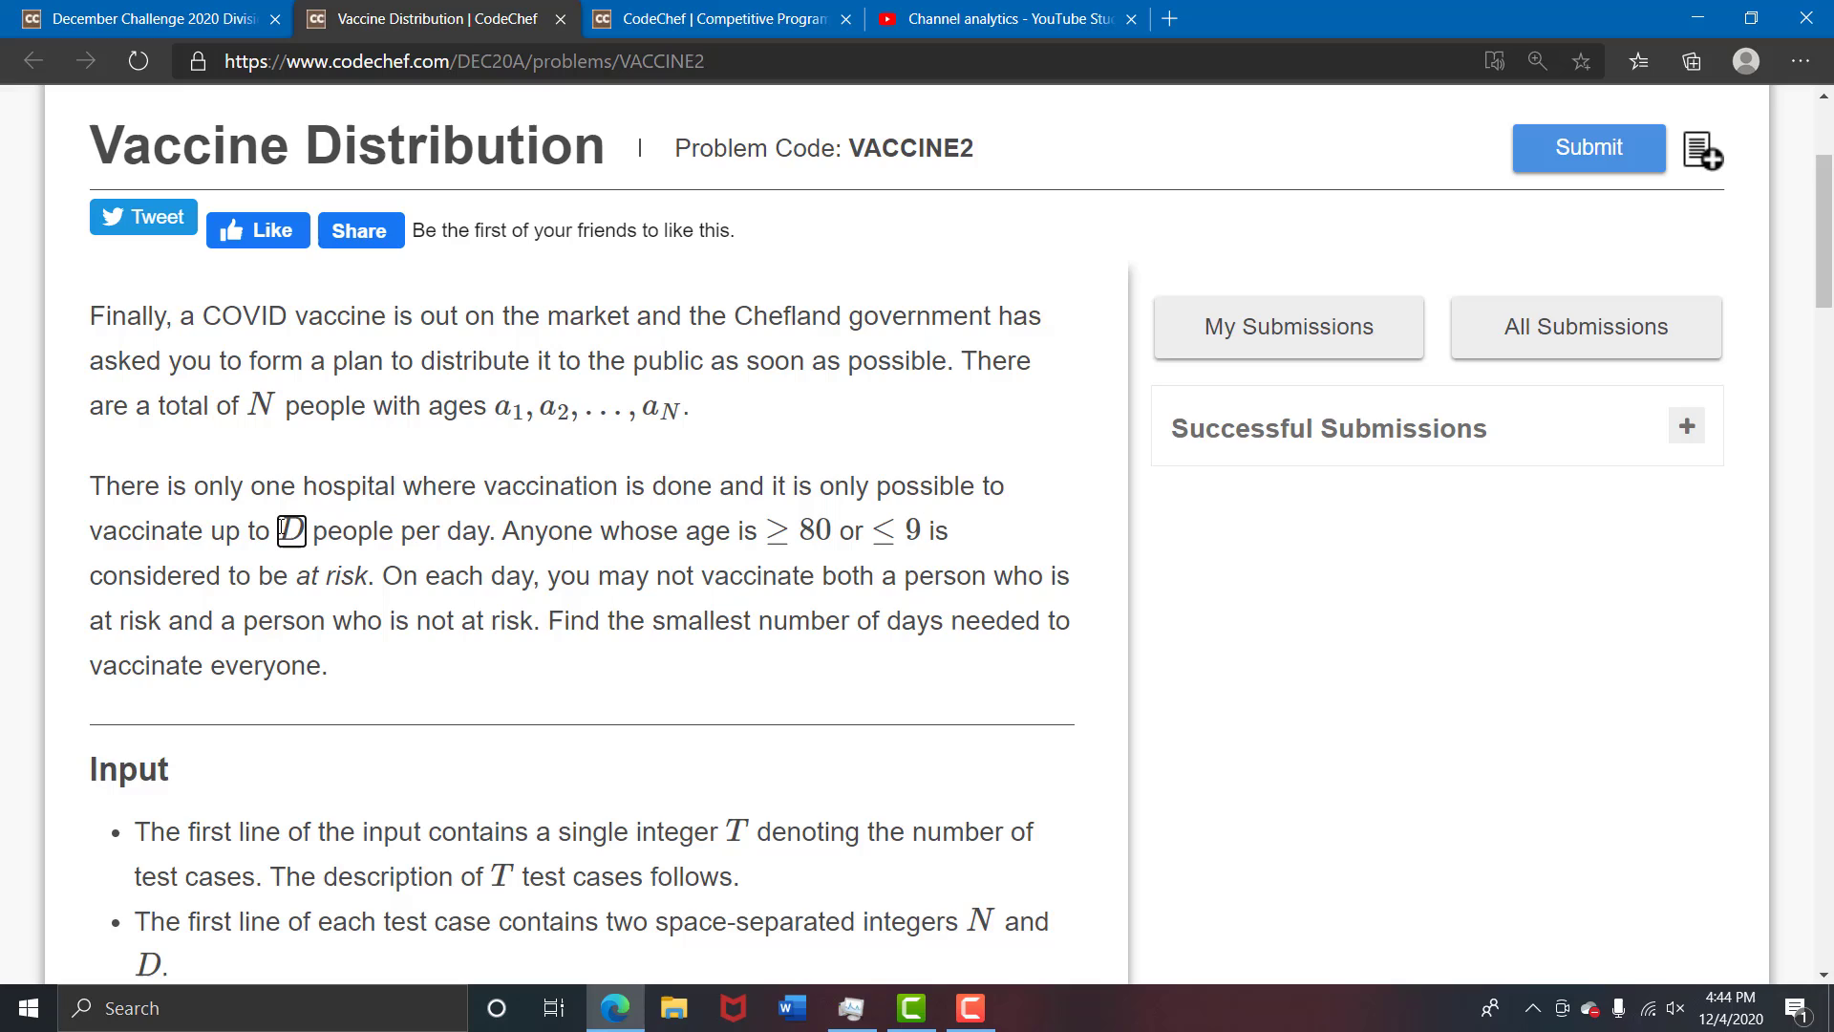
Highlight the 'D people per day' limit, then the rule against vaccinating at-risk and not-at-risk people together
drag(281, 529, 506, 533)
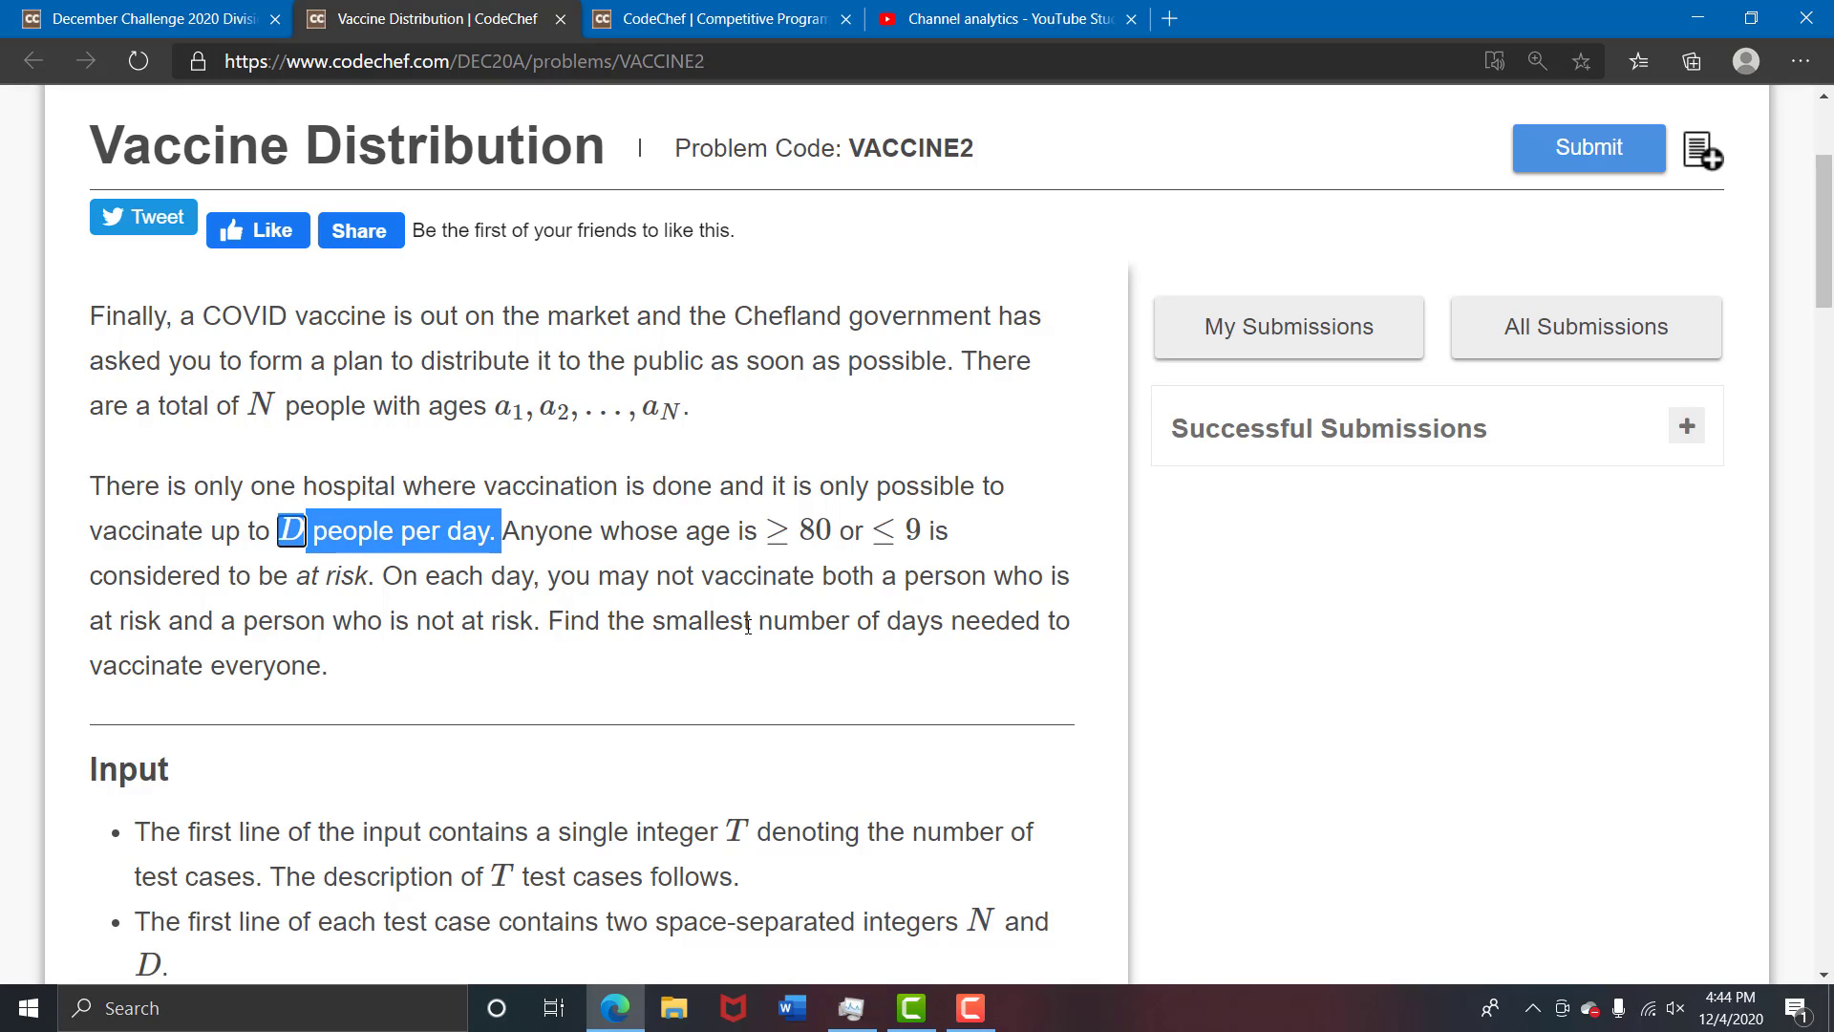
click(655, 586)
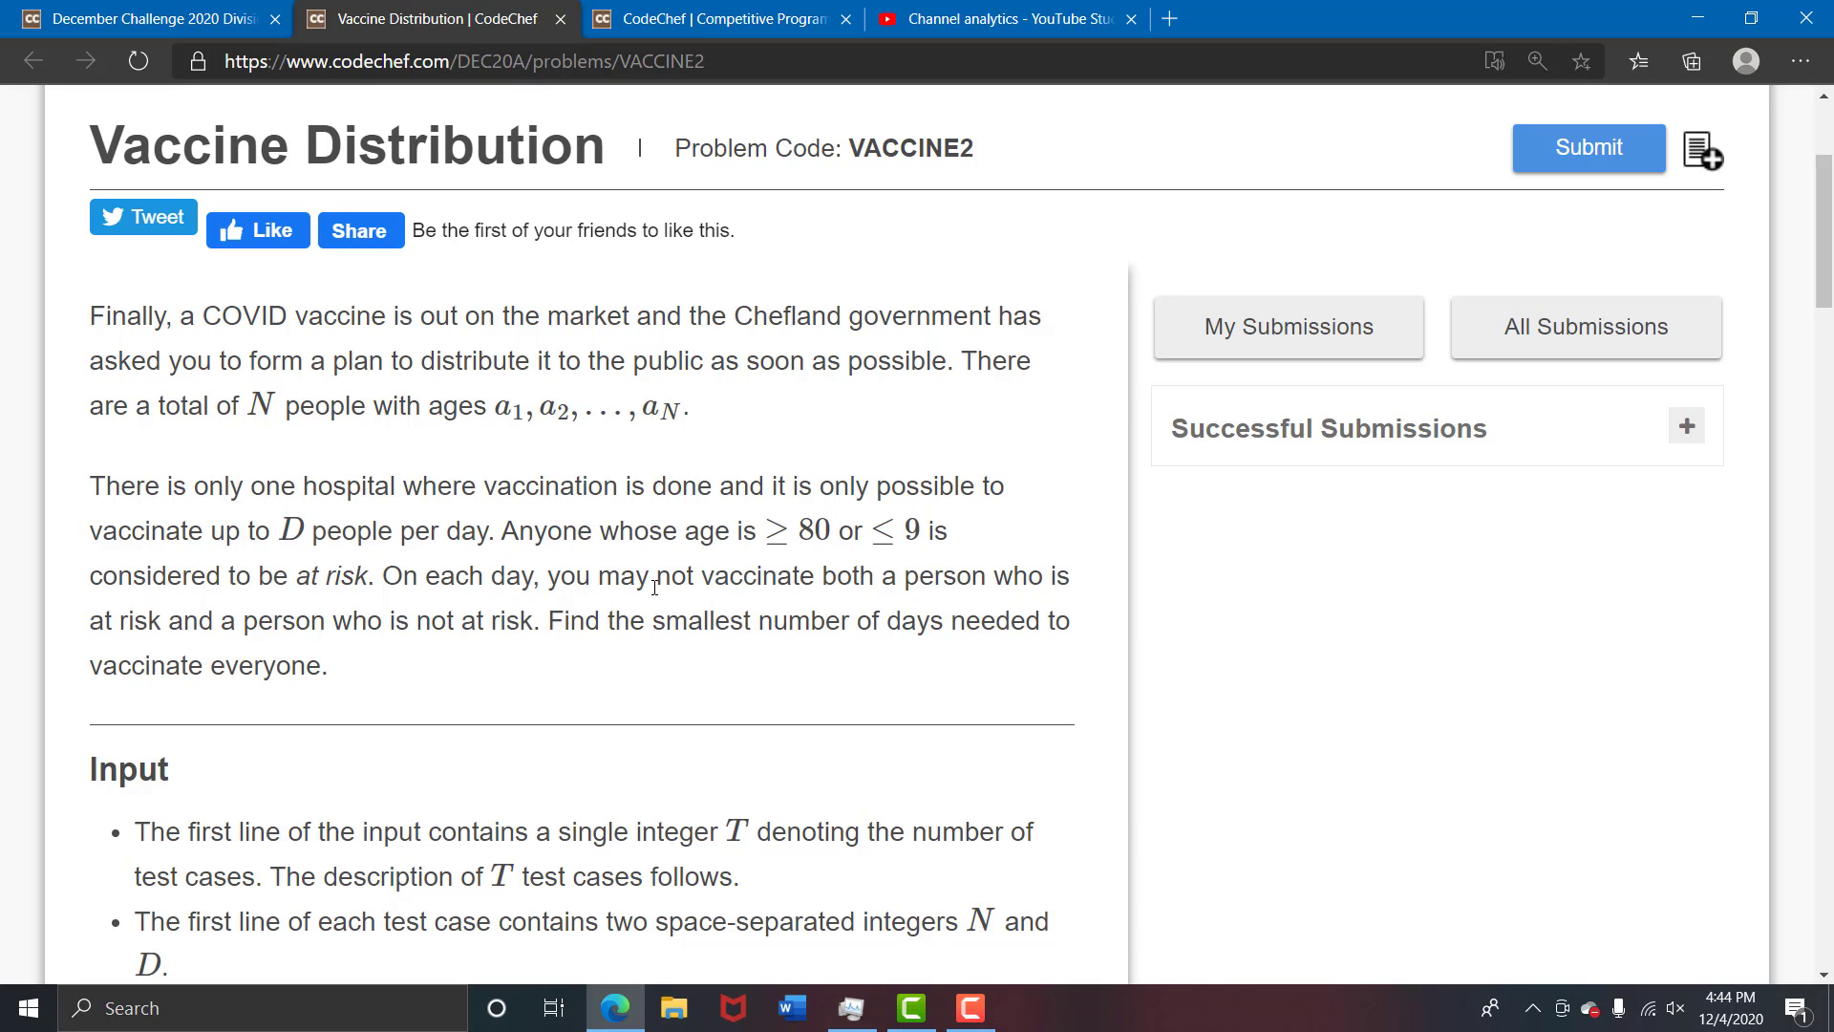
drag(656, 587, 535, 627)
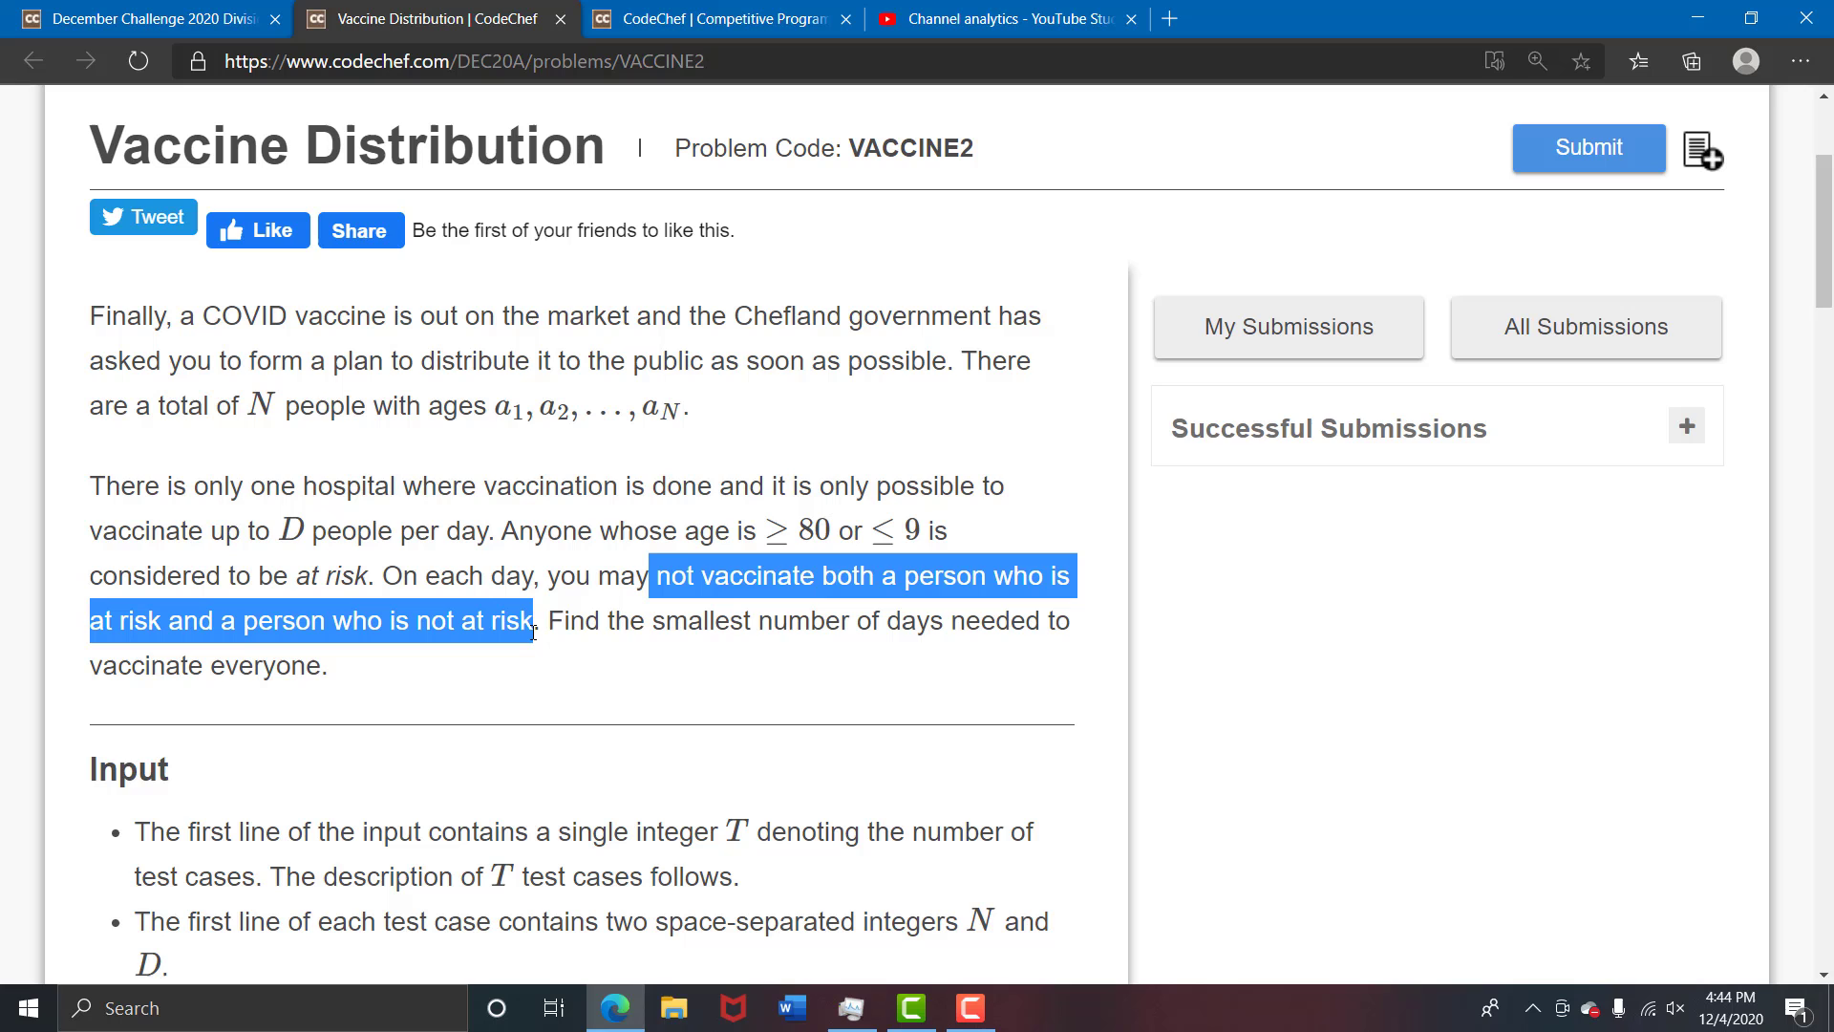
scroll(625, 657, down, 2)
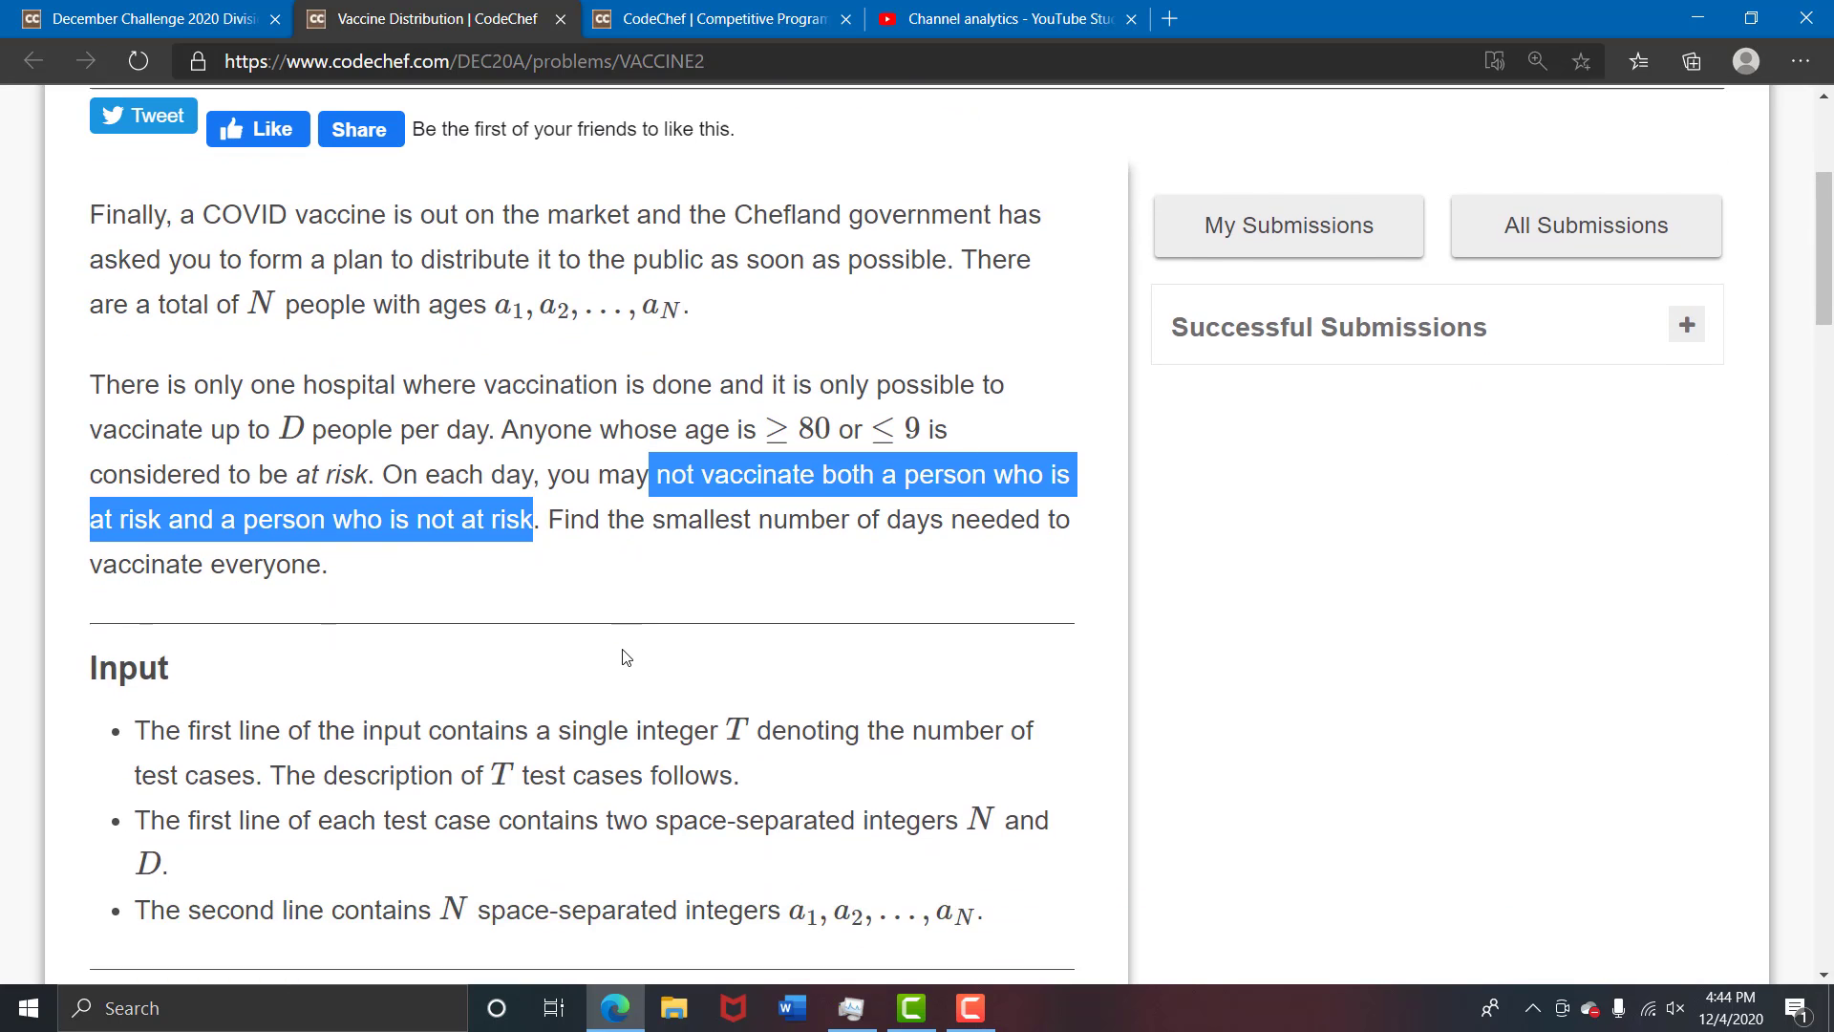
scroll(625, 656, down, 2)
scroll(626, 656, down, 1)
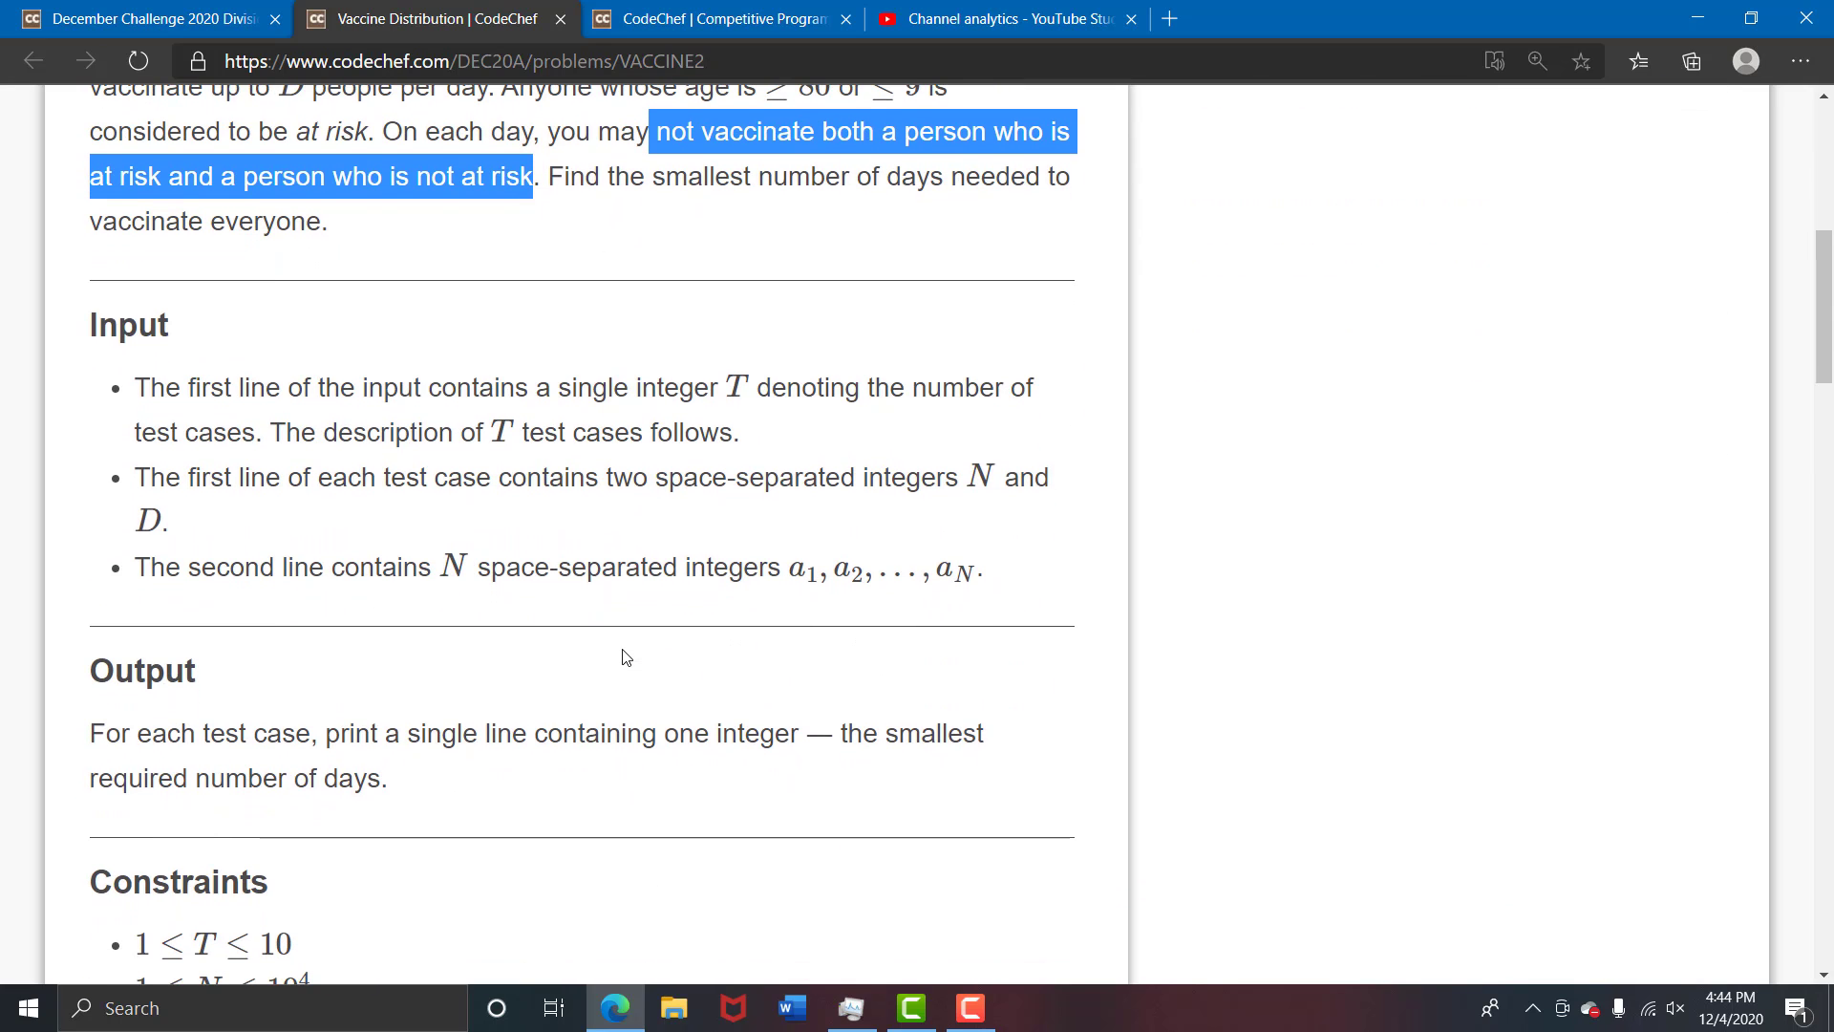
drag(136, 387, 724, 387)
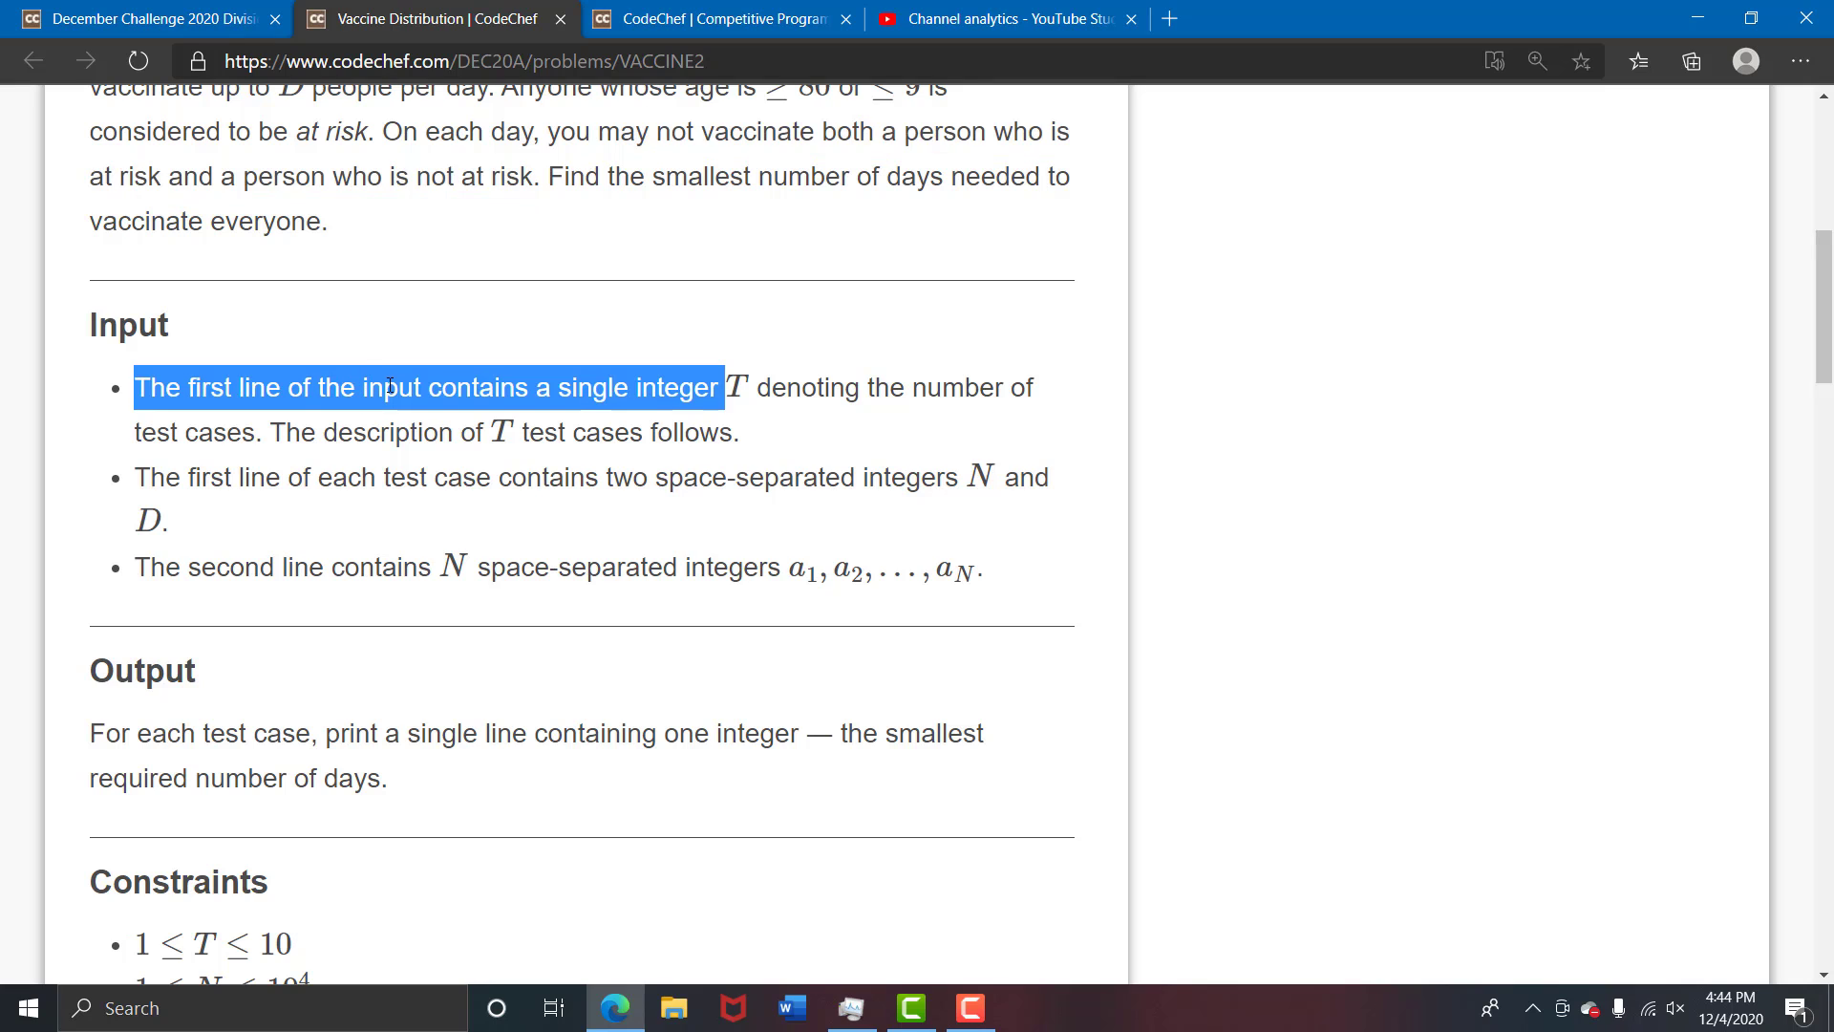
scroll(390, 431, down, 1)
scroll(390, 387, down, 1)
scroll(390, 401, down, 1)
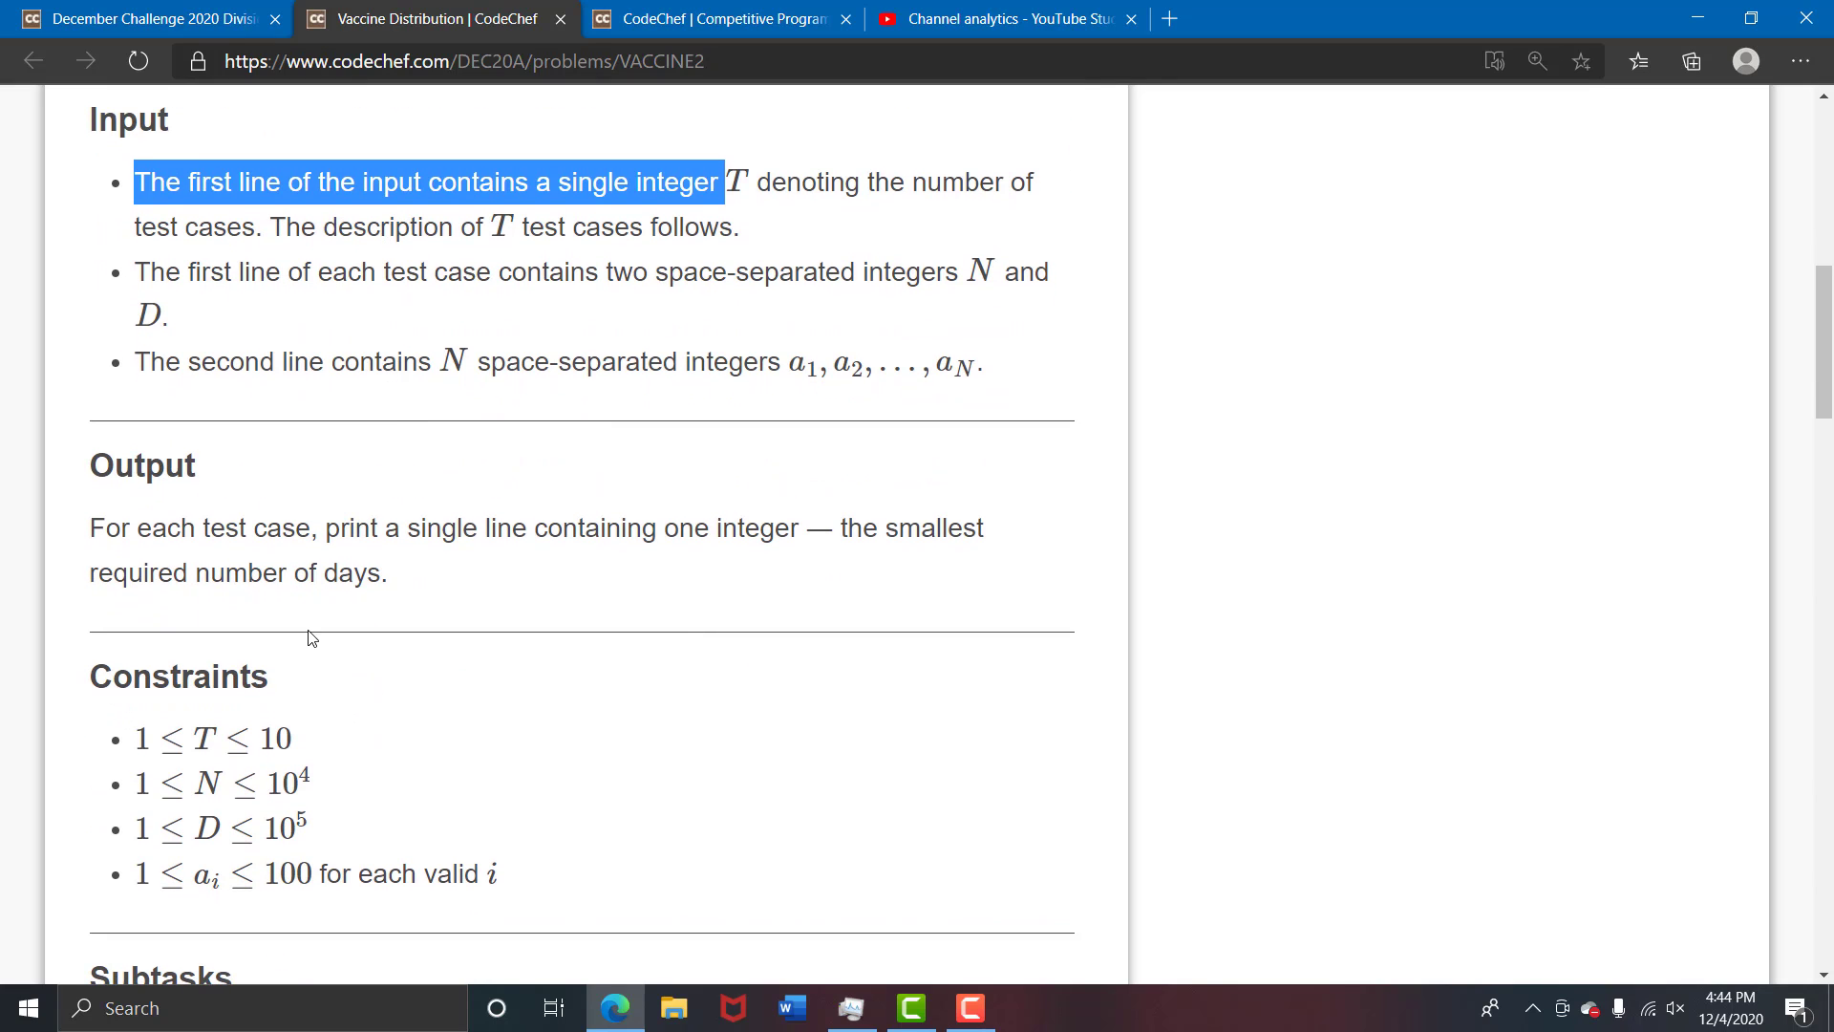
Highlight the constraints on T, on the ages, and the upper bound on D
drag(294, 739, 135, 739)
click(297, 860)
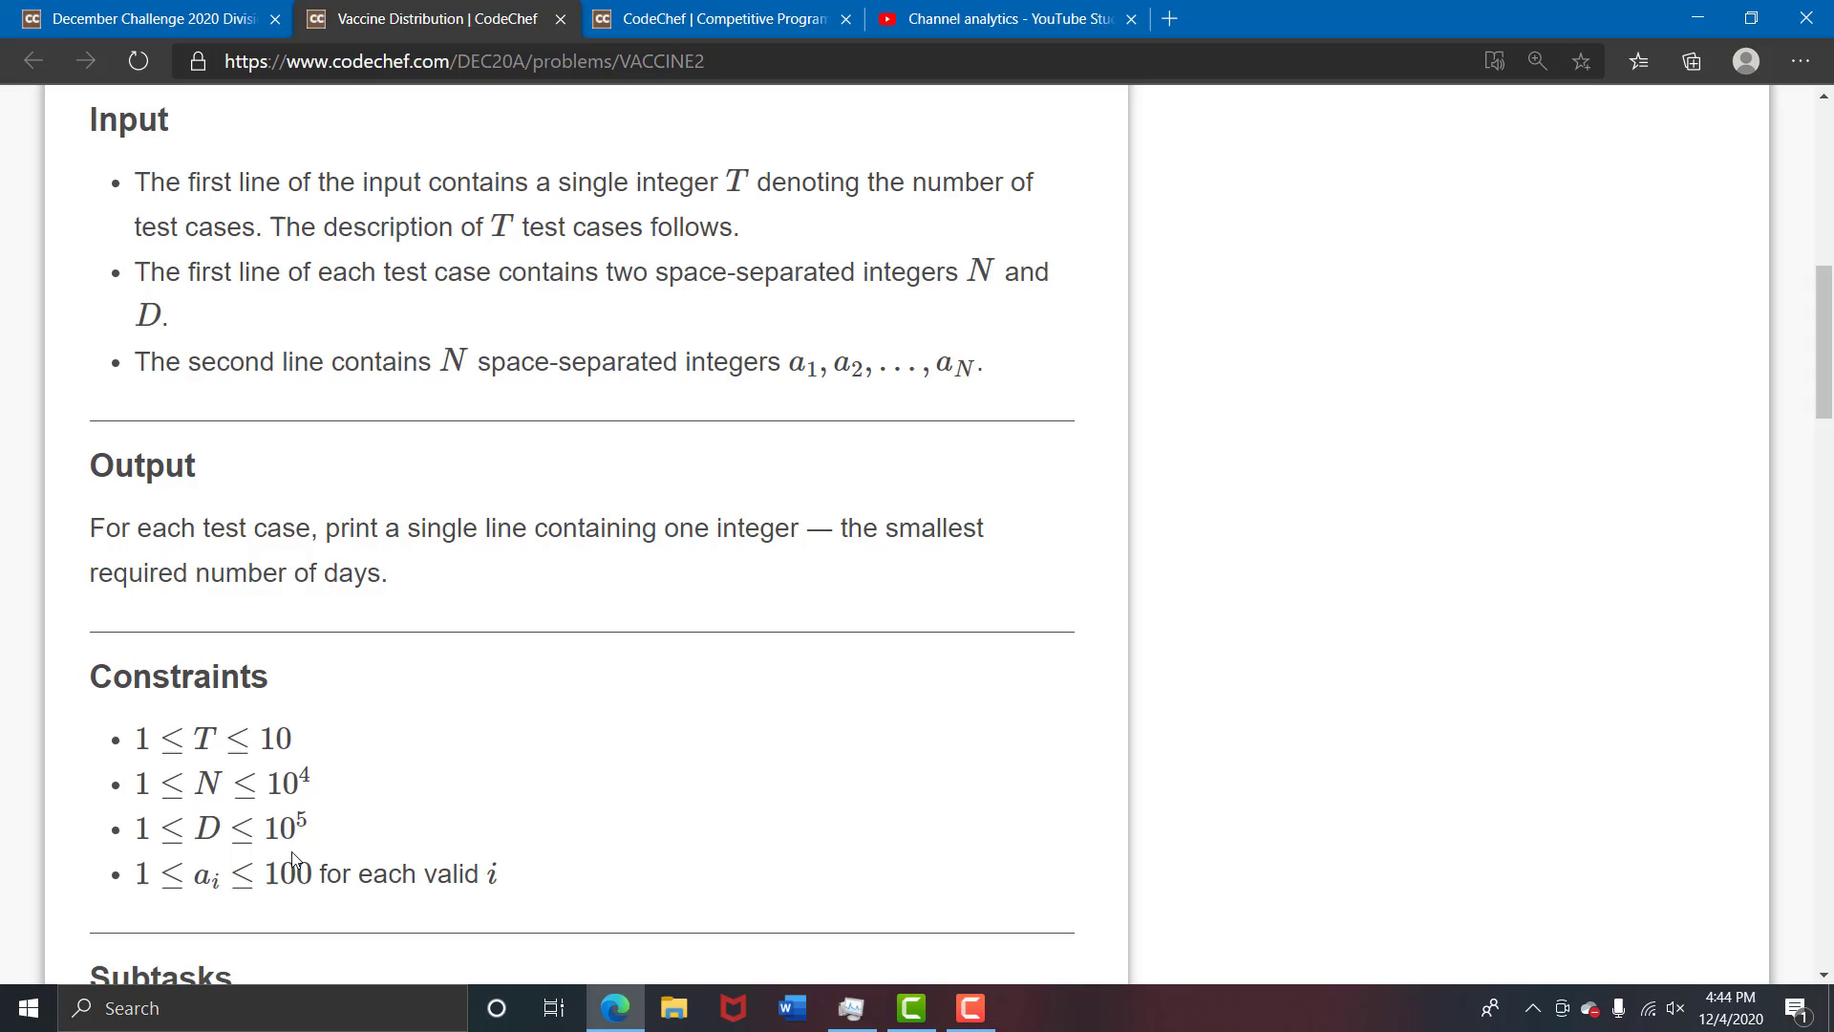
drag(135, 874, 186, 874)
scroll(296, 859, down, 1)
double_click(287, 769)
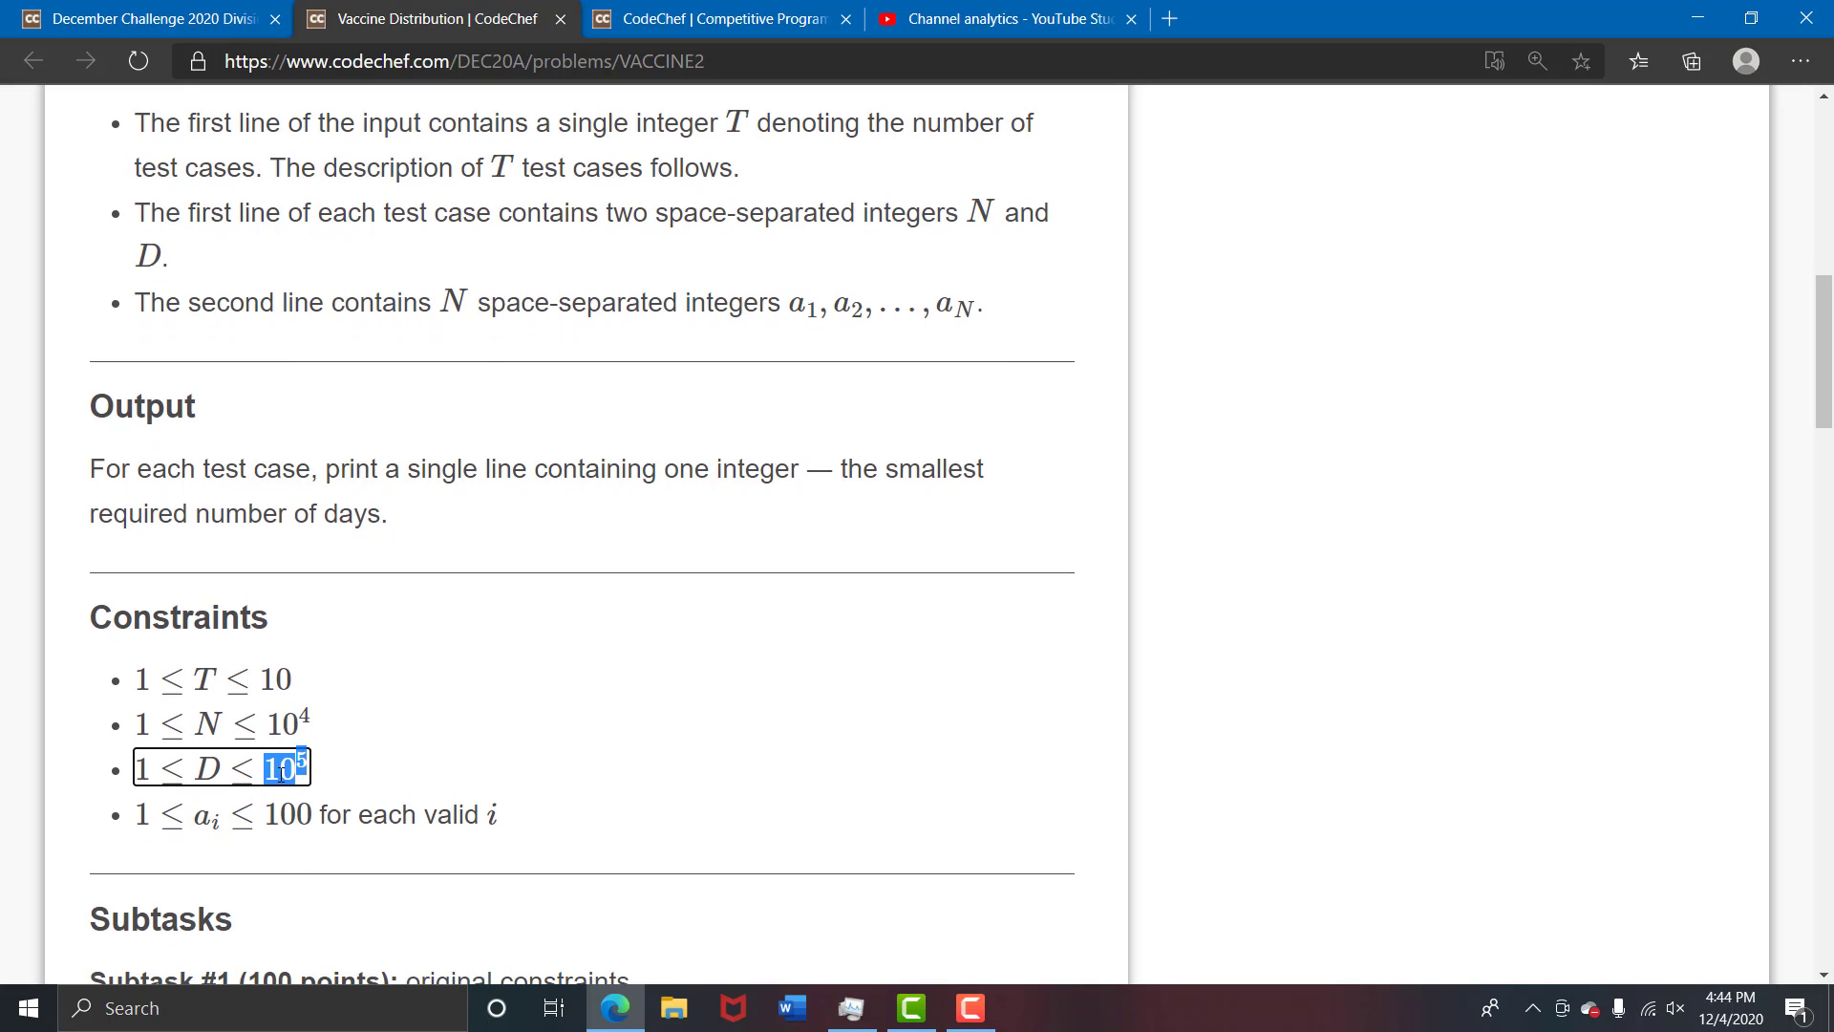
scroll(294, 770, down, 1)
scroll(295, 768, down, 1)
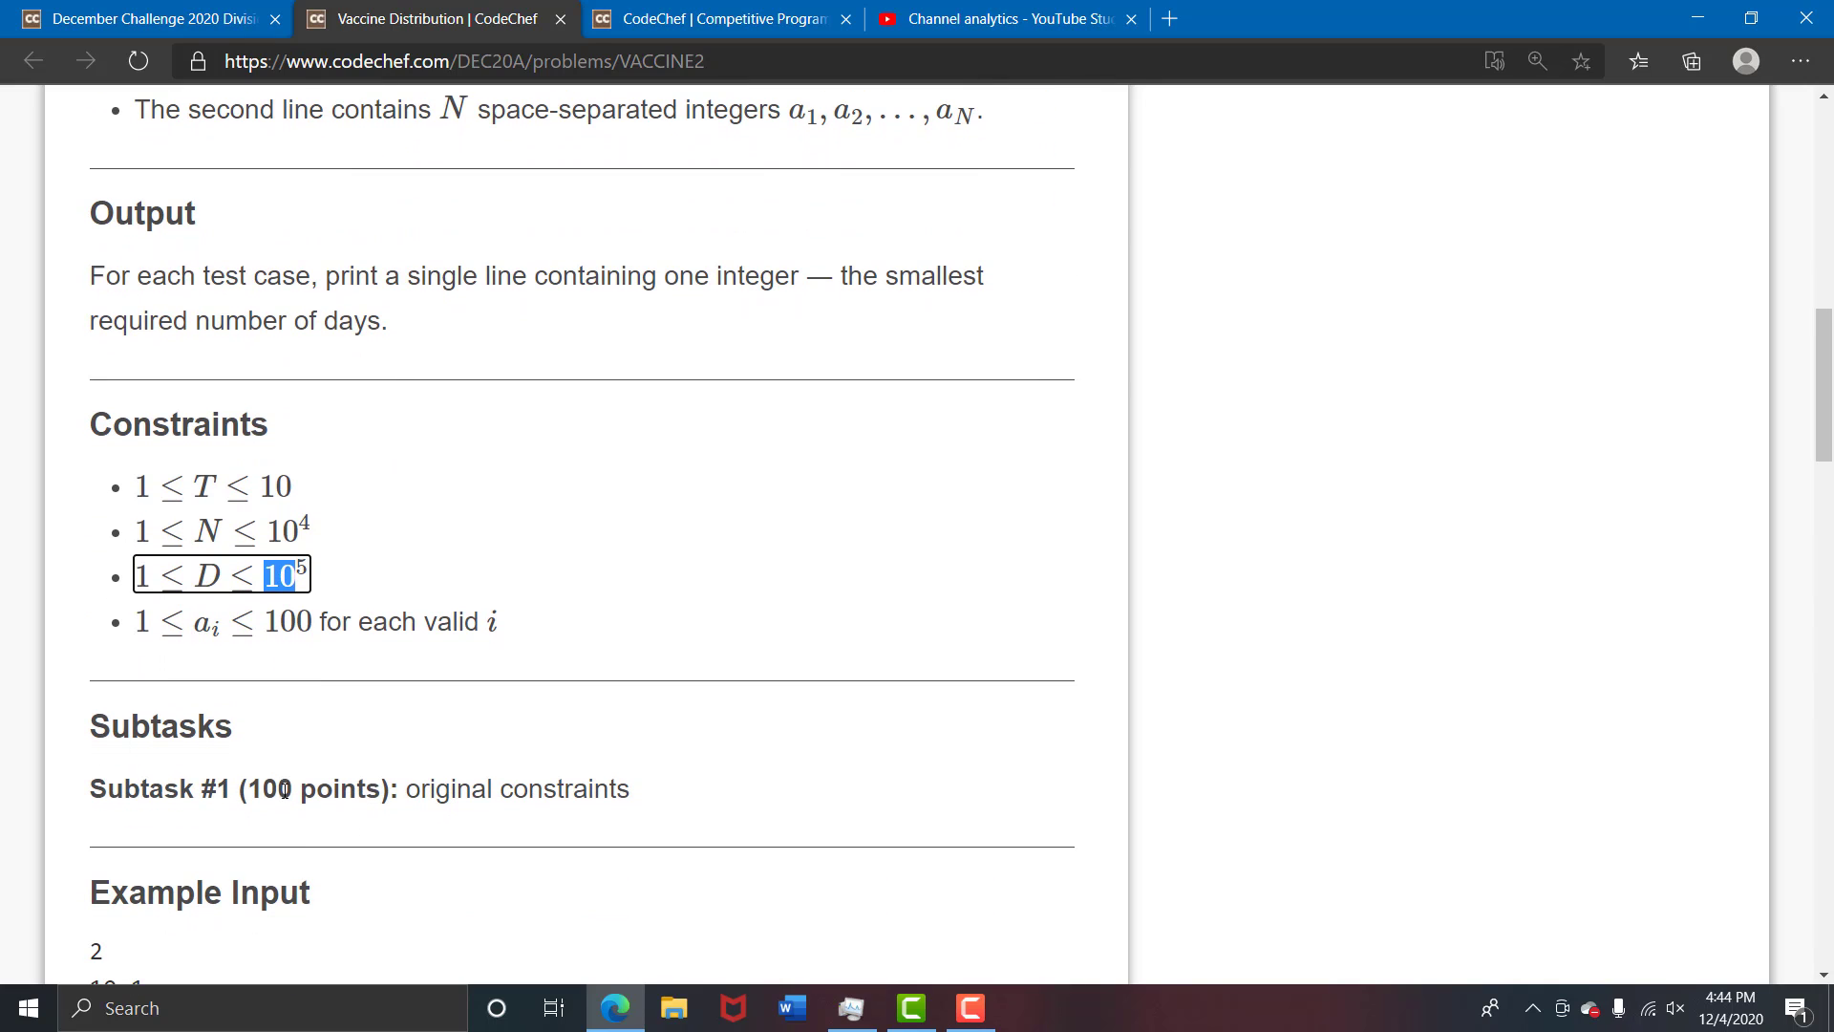
Highlight the Subtask #1 (100 points) line
double_click(273, 790)
click(285, 790)
double_click(285, 790)
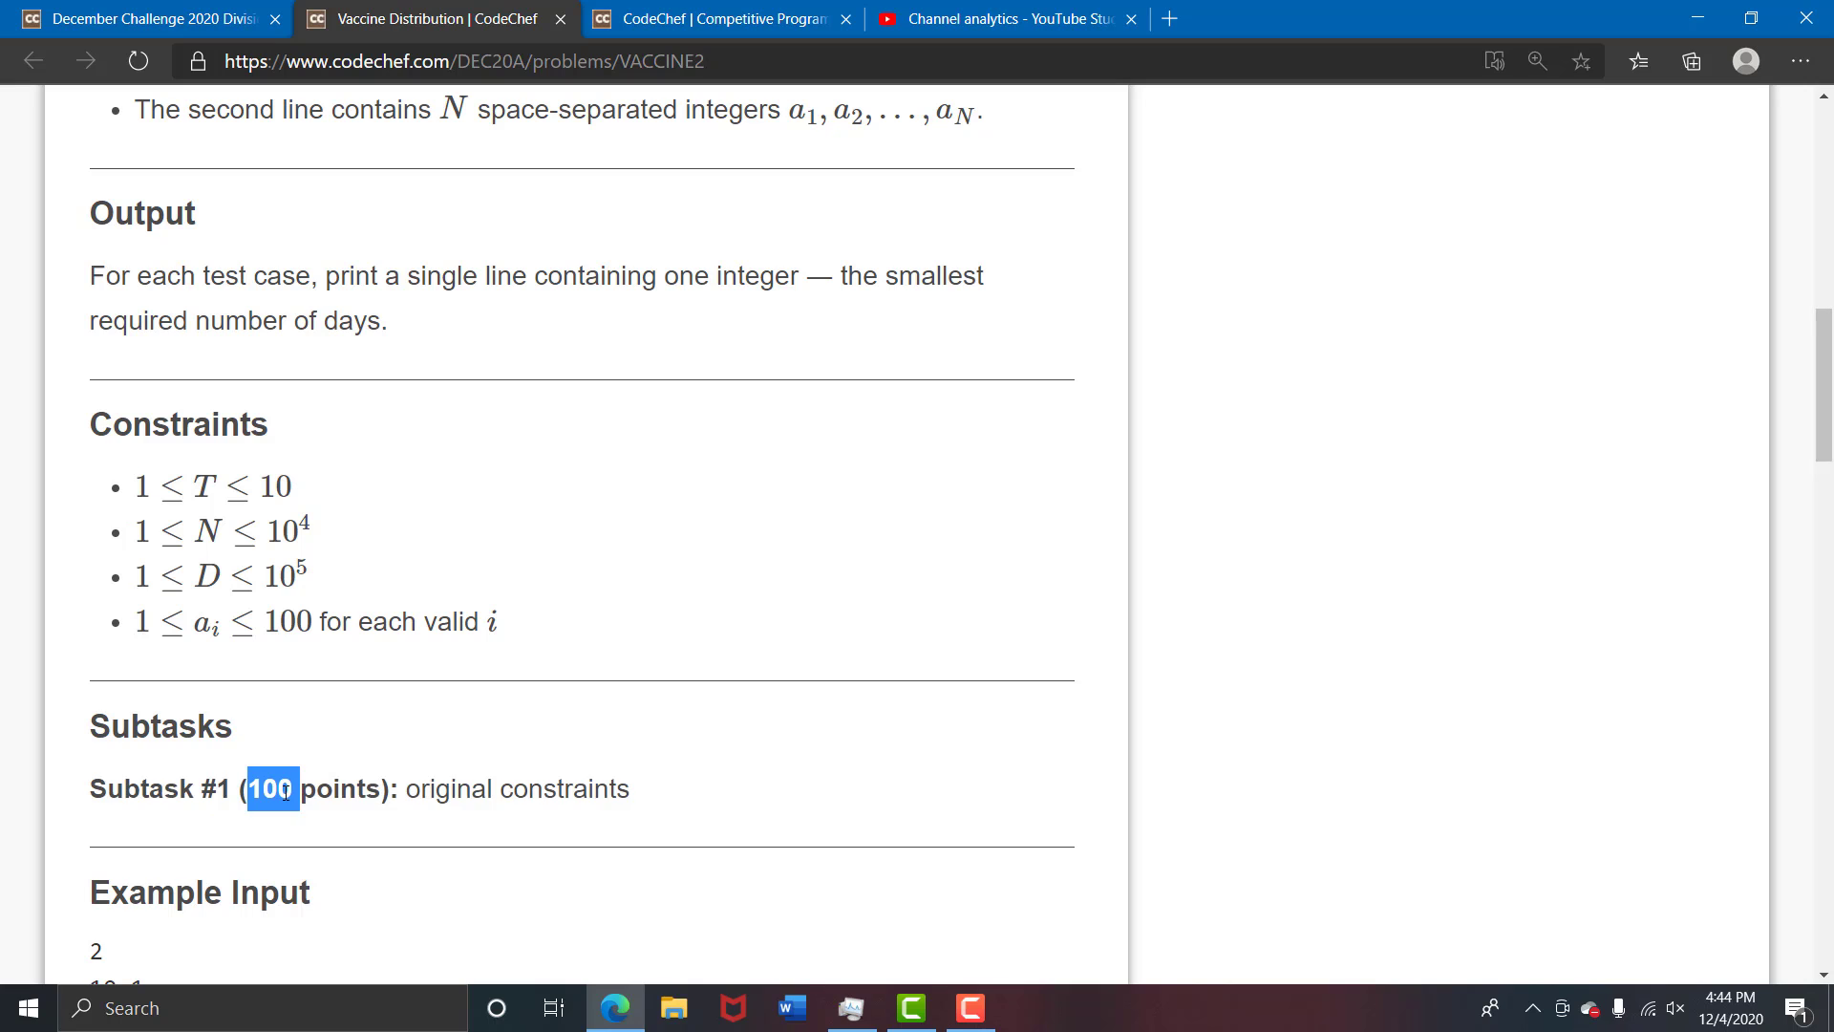
click(285, 790)
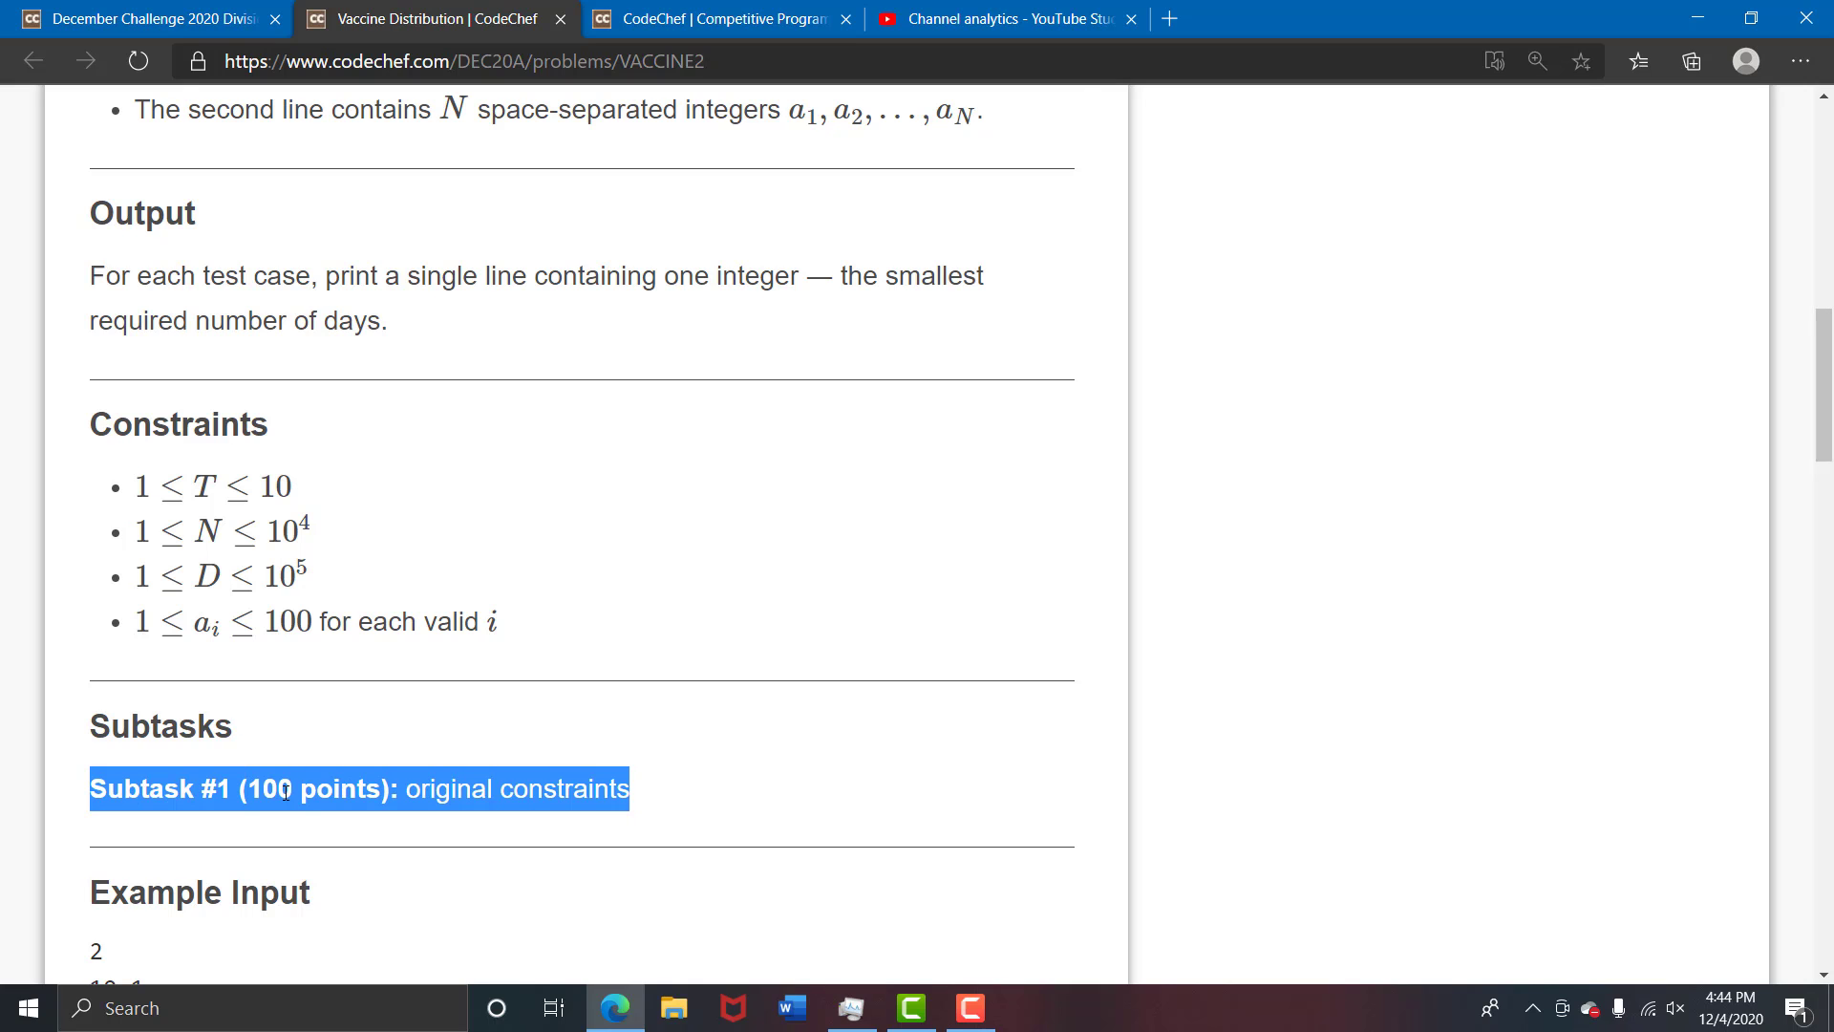
scroll(294, 793, down, 1)
scroll(294, 793, down, 1)
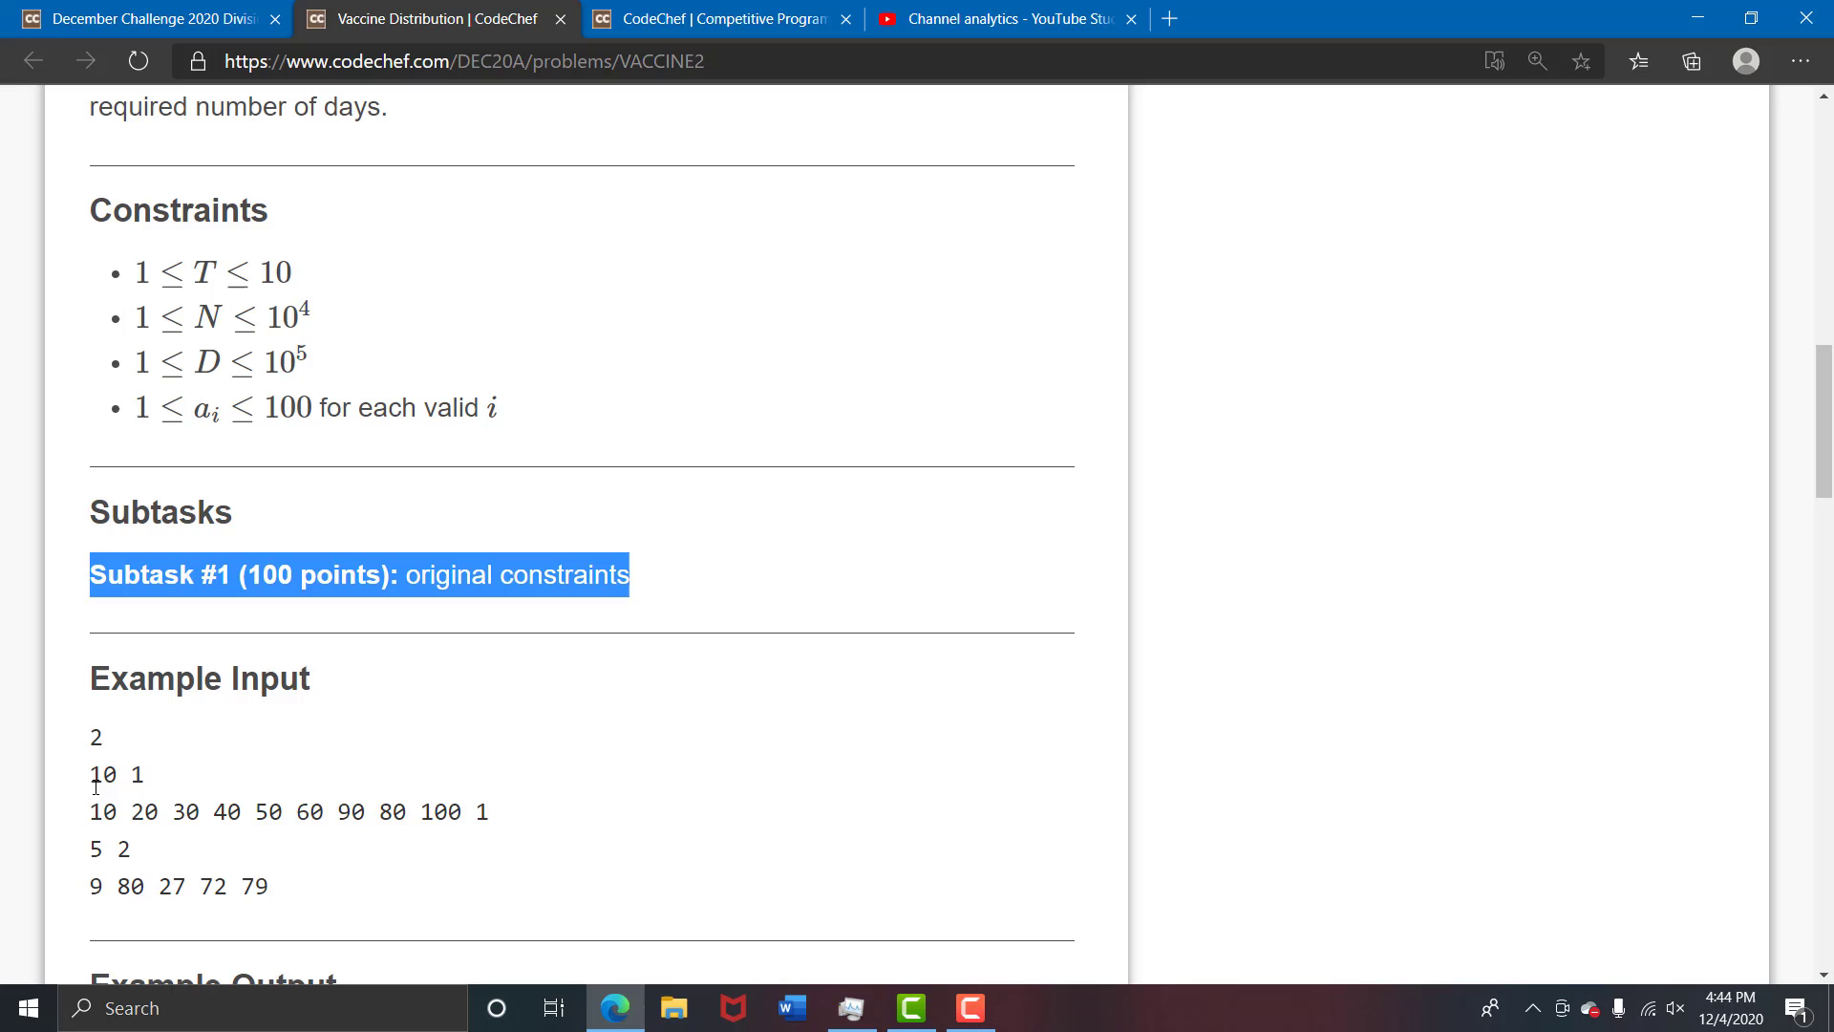
scroll(93, 778, down, 1)
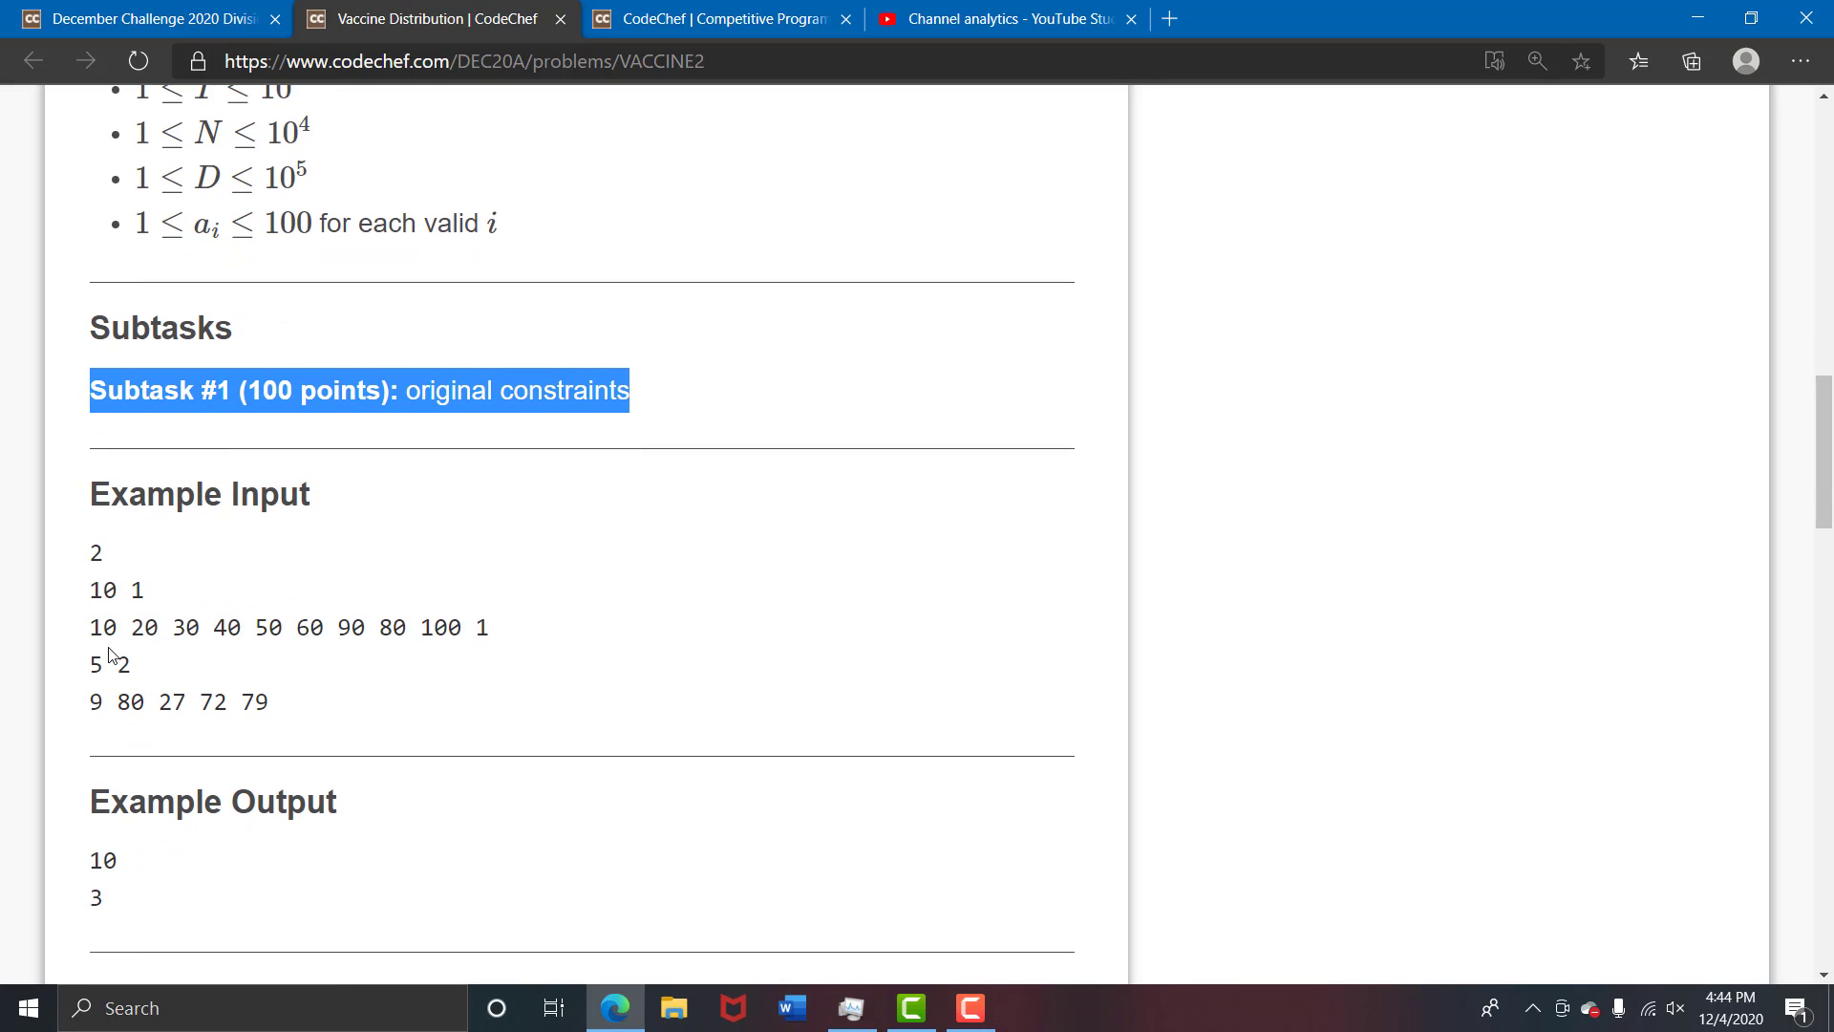
Select the 1 in the first example line '10 1'
click(137, 587)
double_click(138, 588)
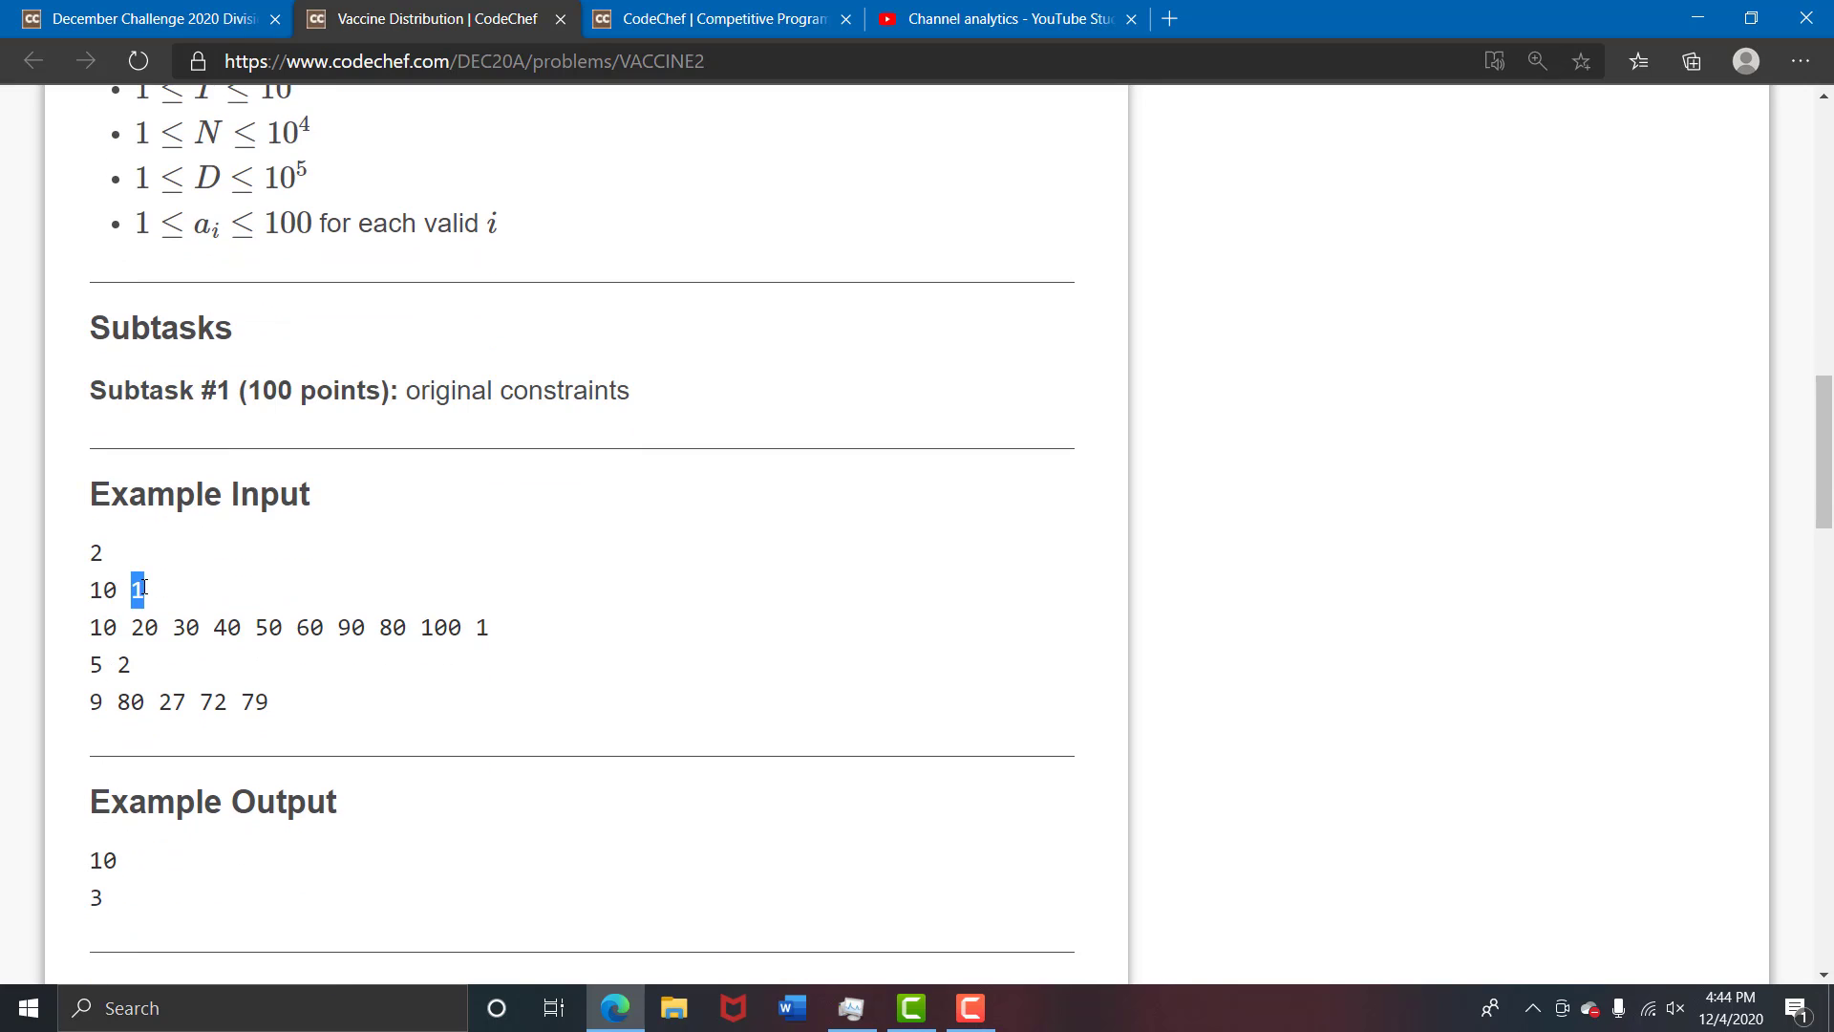
click(141, 587)
double_click(137, 588)
Highlight the first test case's ages line, the 2 in '5 2', then age 79
drag(90, 626, 504, 630)
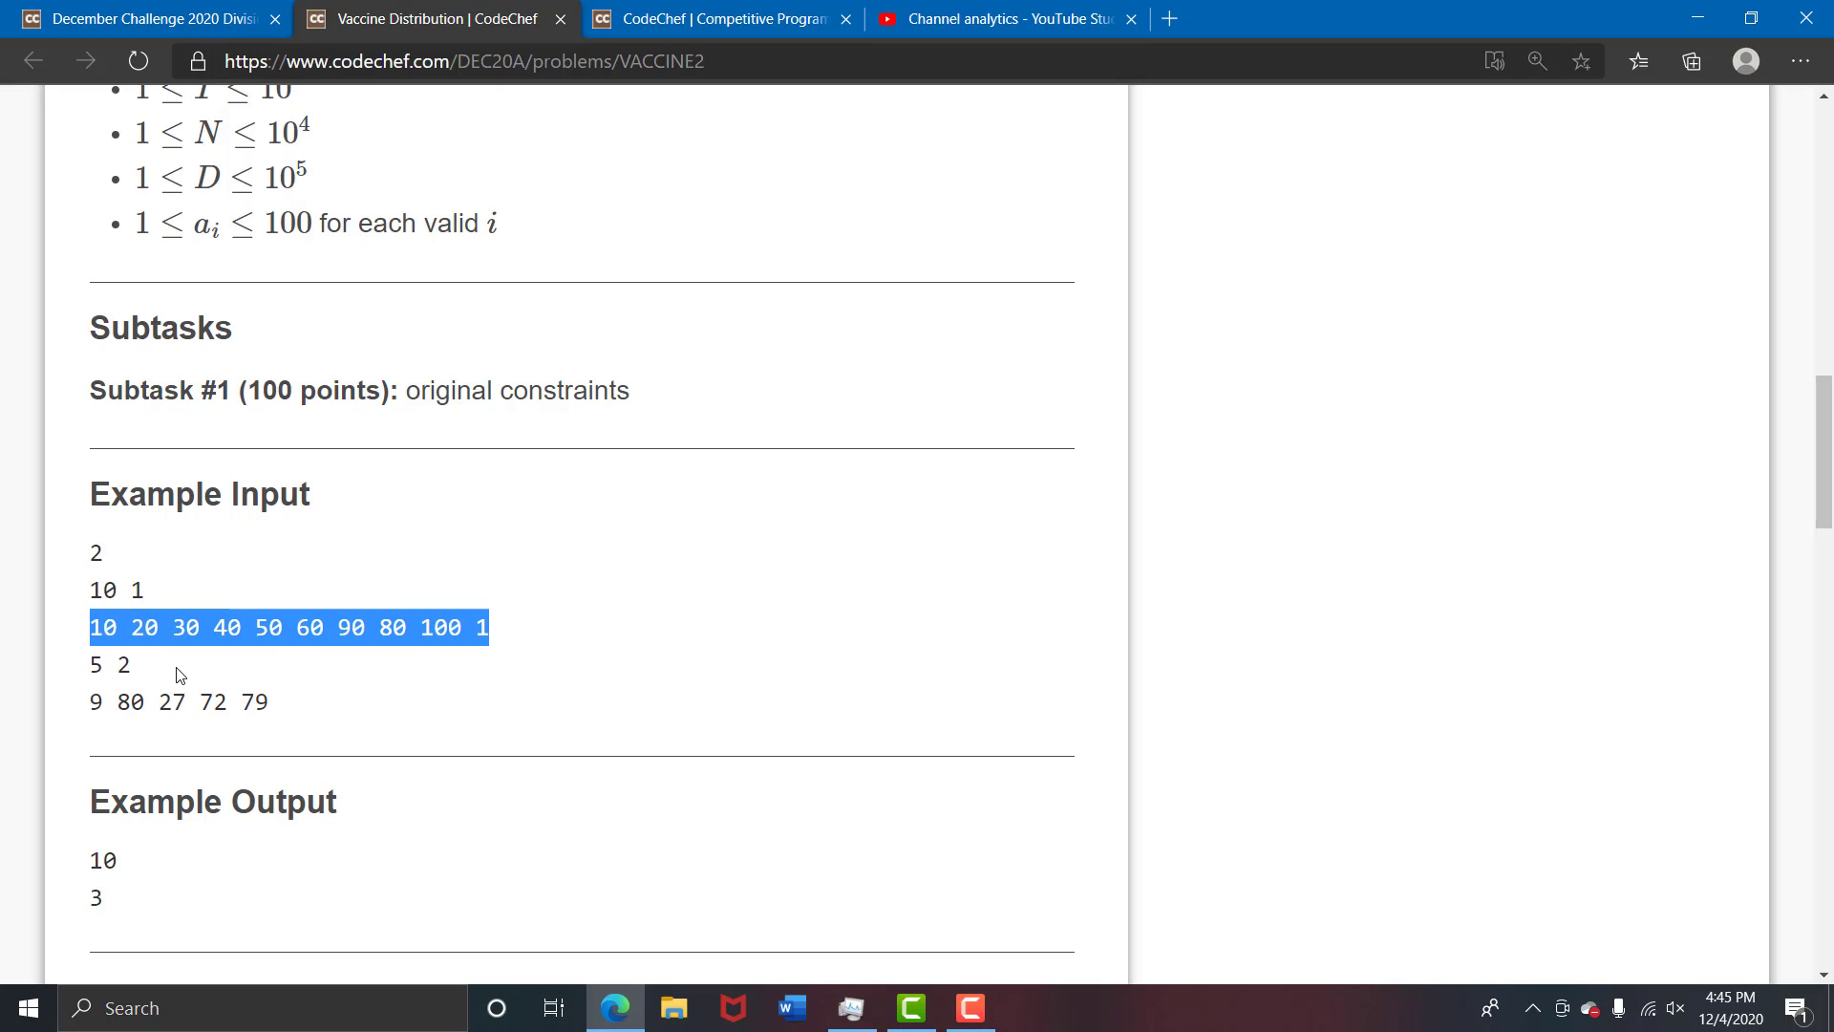
click(132, 665)
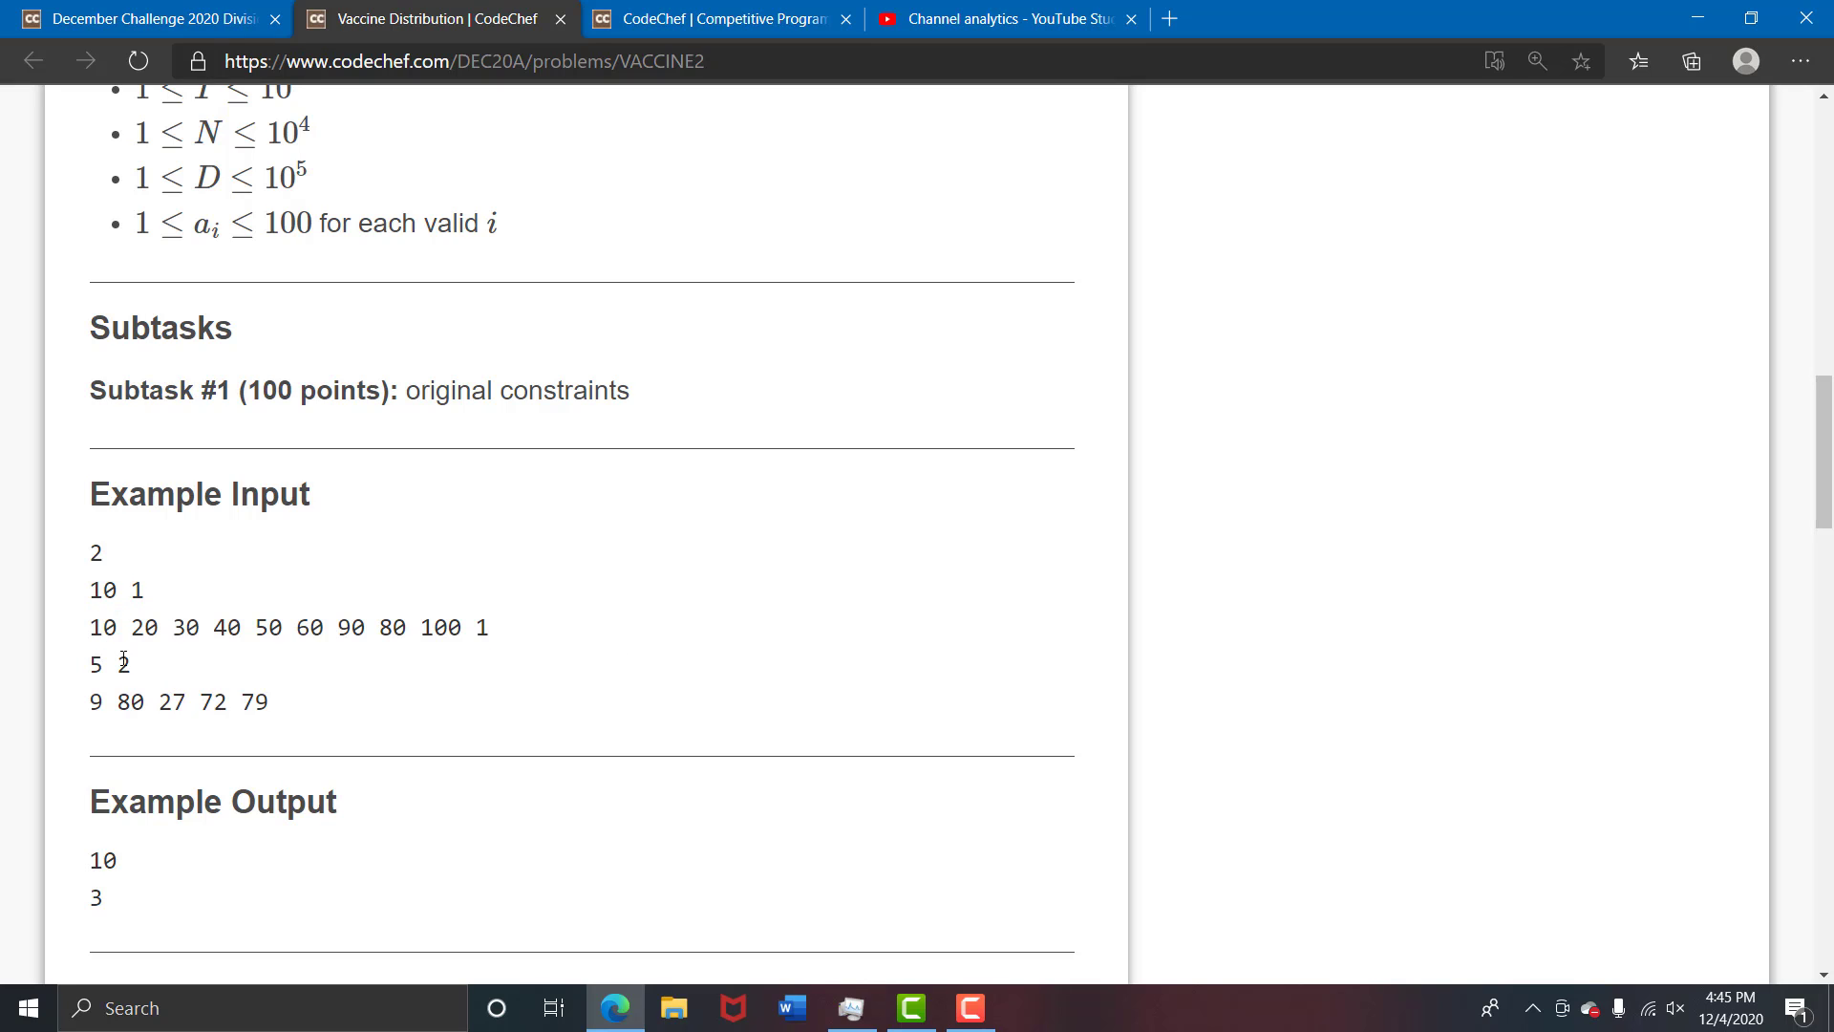
mouse_move(119, 664)
mouse_down()
mouse_move(134, 700)
mouse_move(272, 700)
mouse_up()
click(254, 695)
double_click(259, 700)
scroll(1270, 641, up, 1)
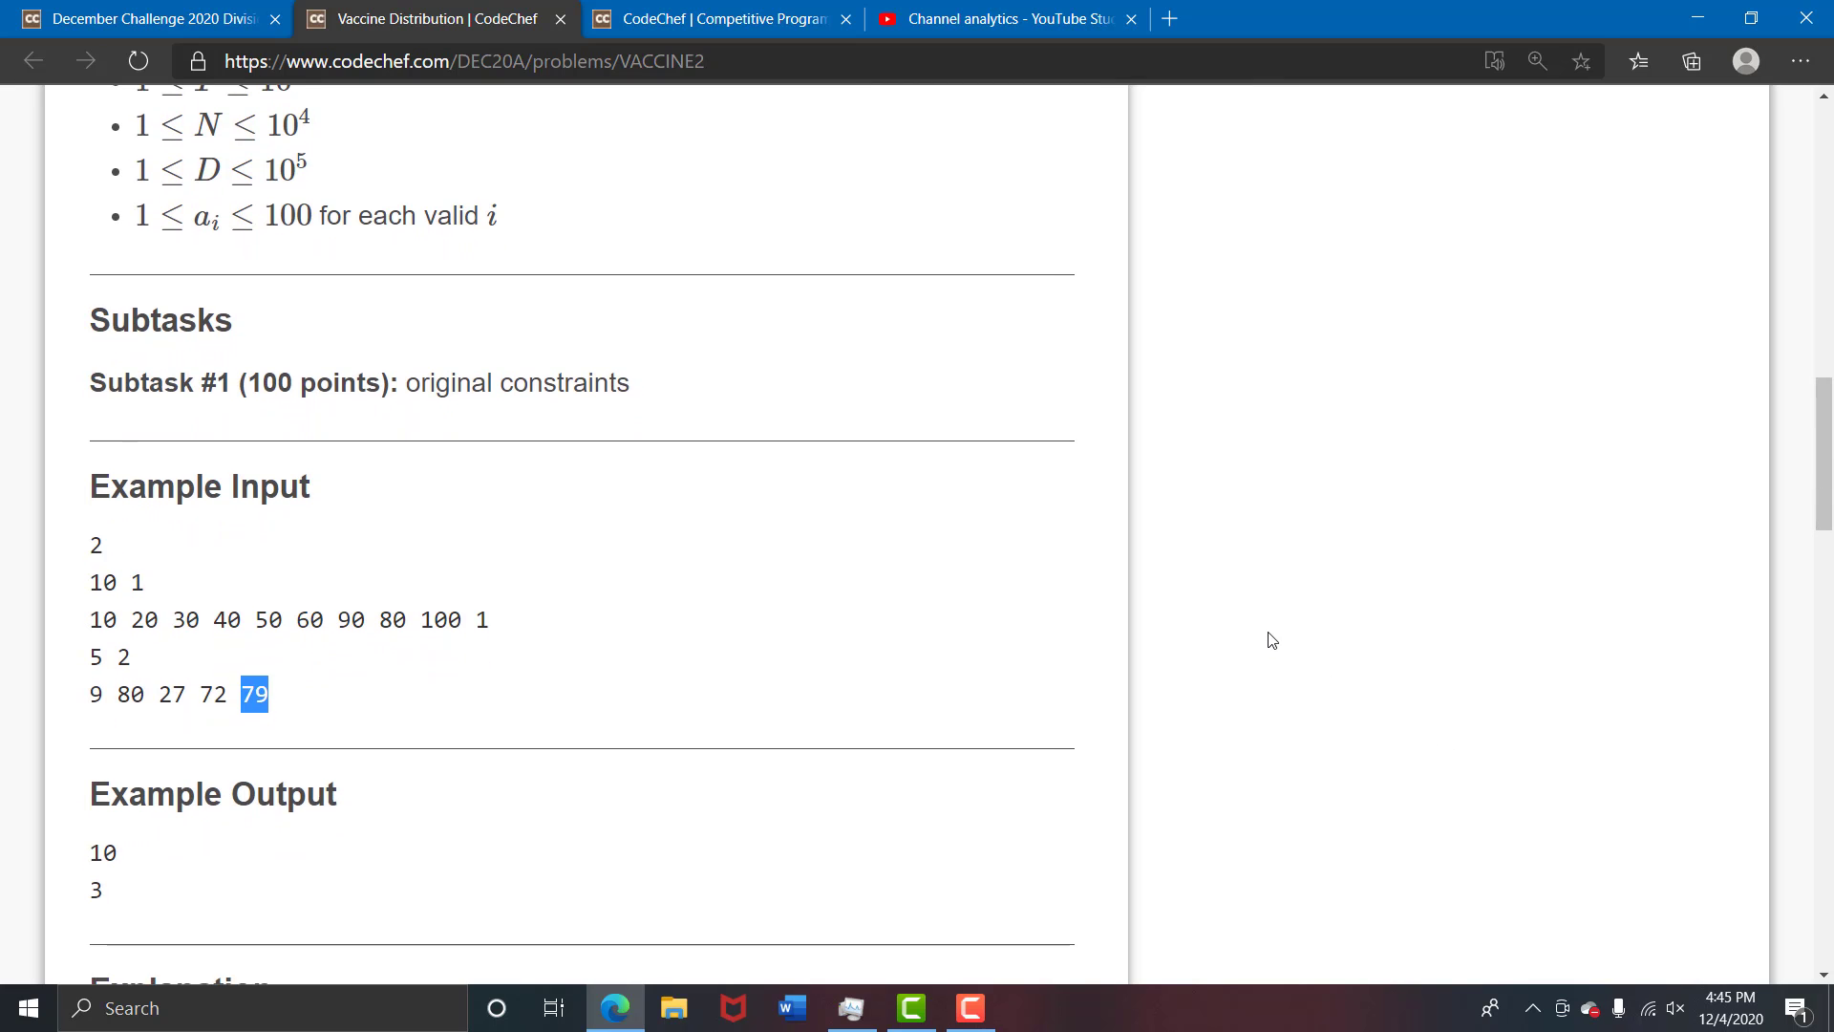
scroll(1269, 640, down, 1)
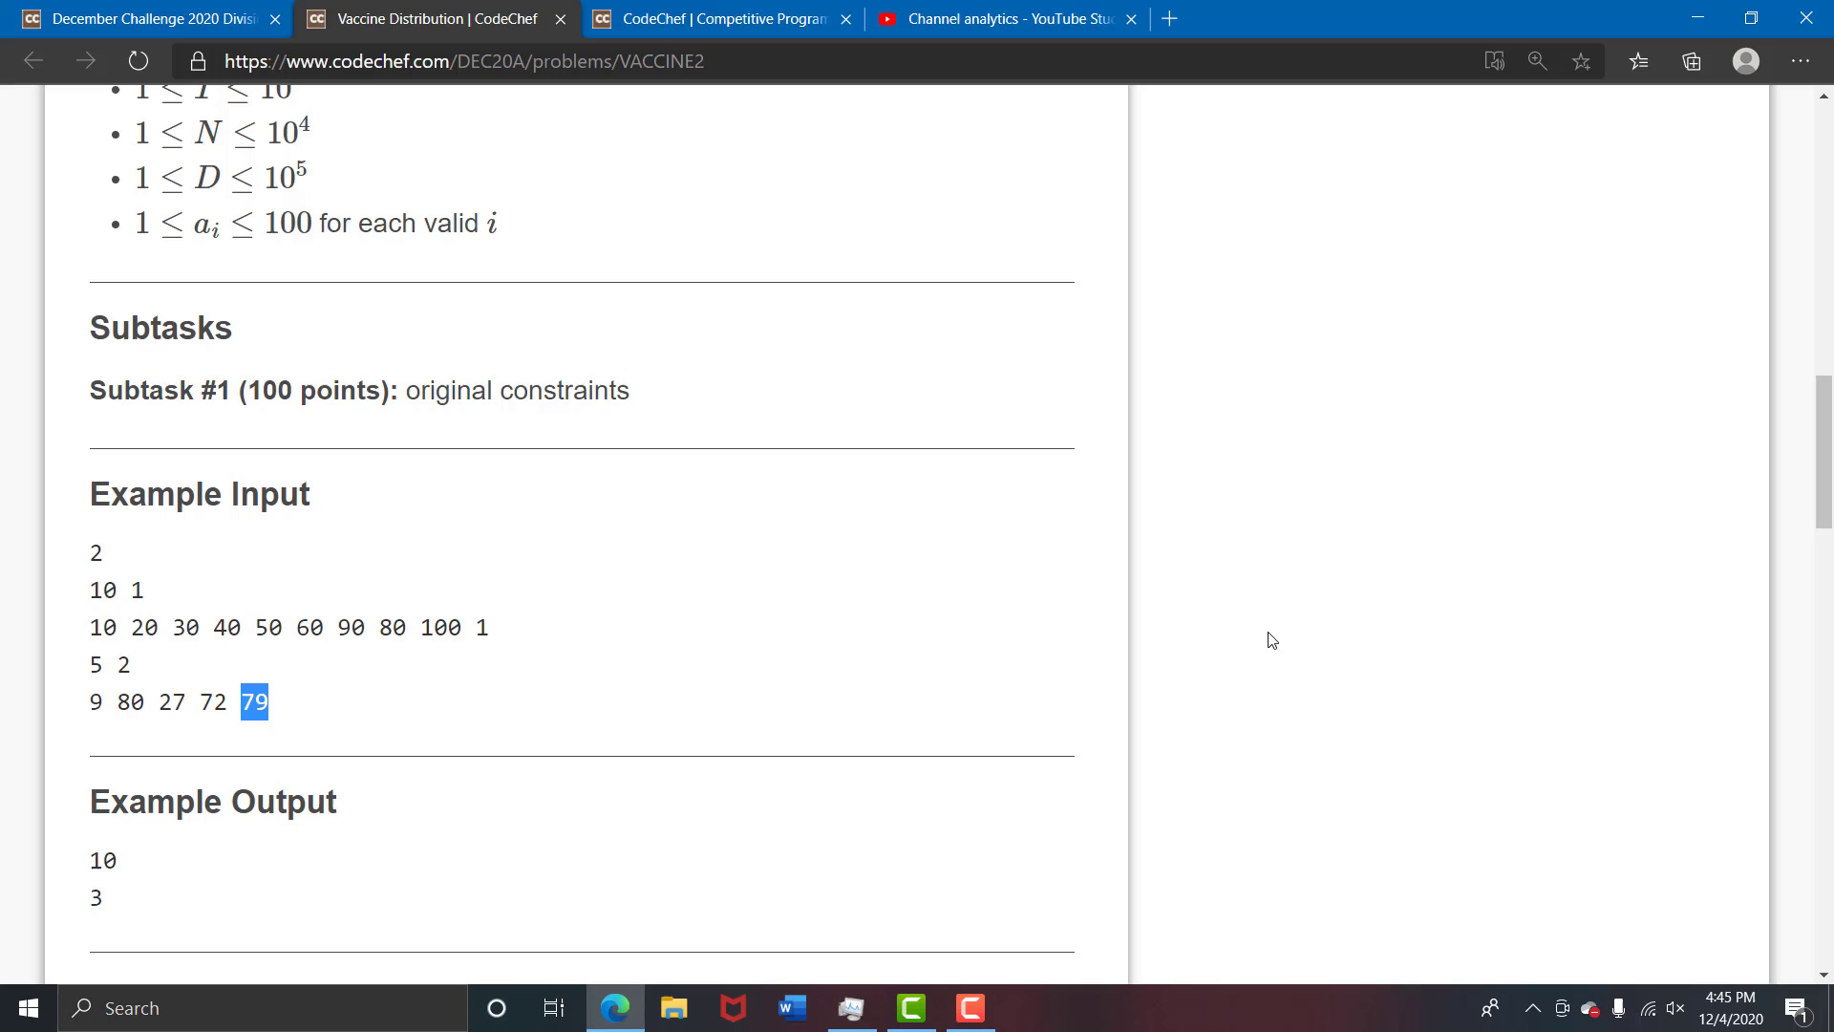